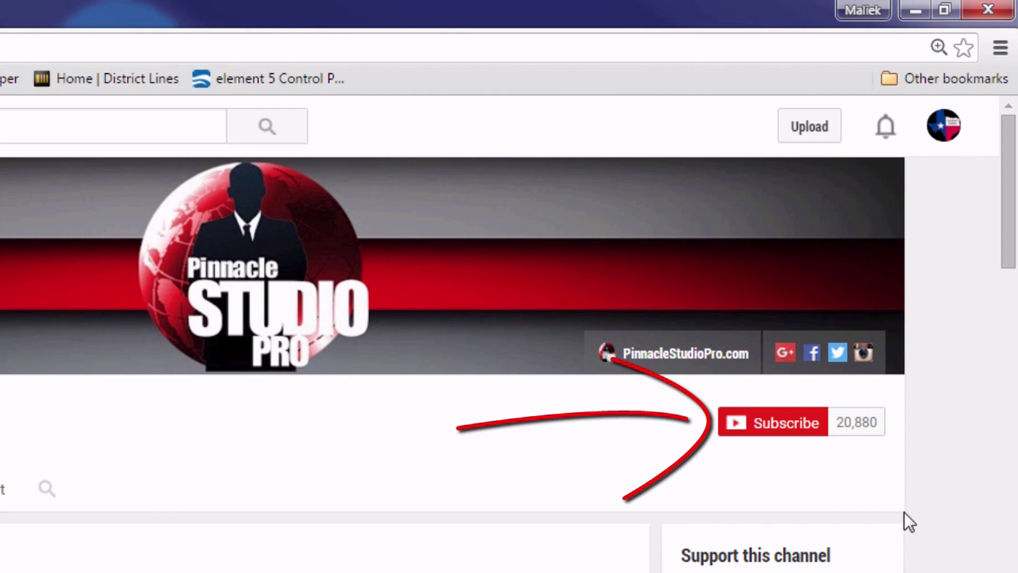
Subscribe to the PinnacleStudioPro channel and turn on all notifications for it
click(778, 431)
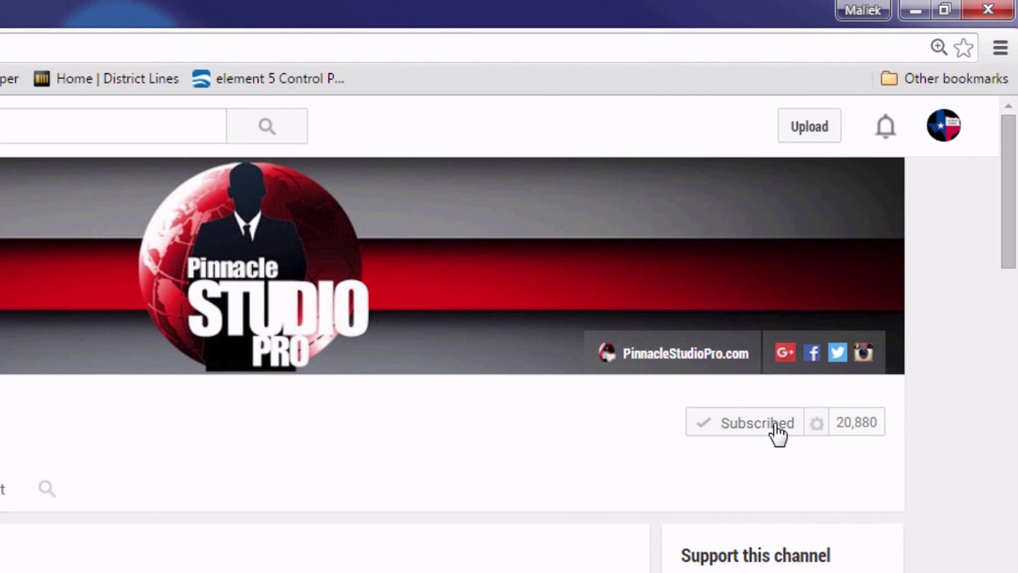
click(818, 425)
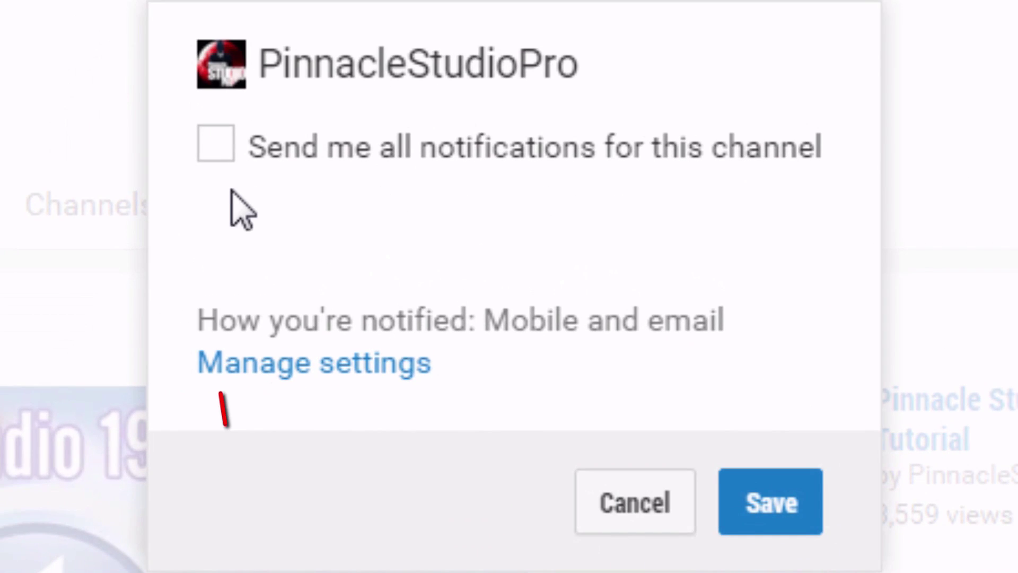
click(218, 153)
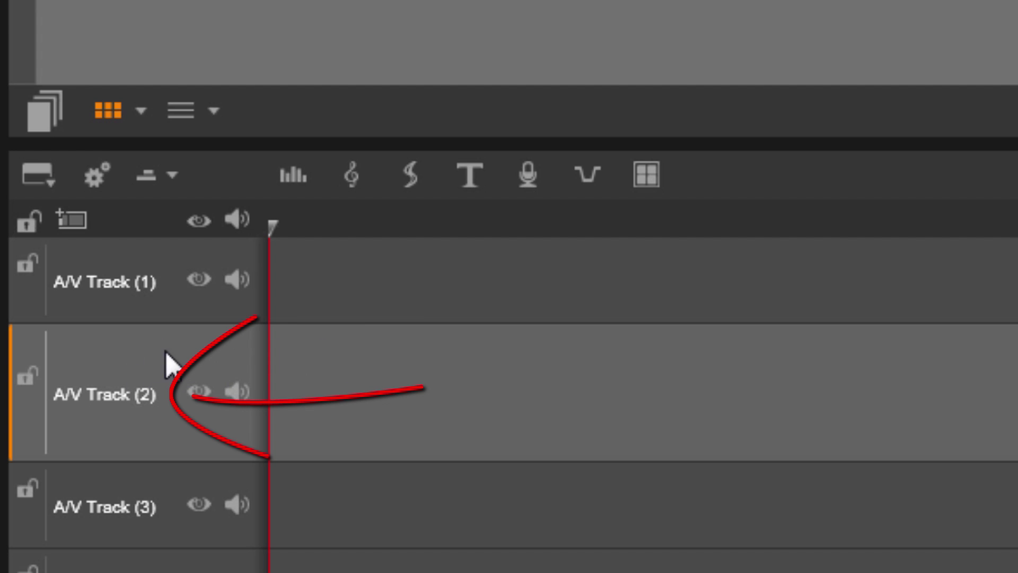
Create a blank title on A/V Track (2), expand its background settings and show the powerdirector video thumbnails photos in the library
click(466, 181)
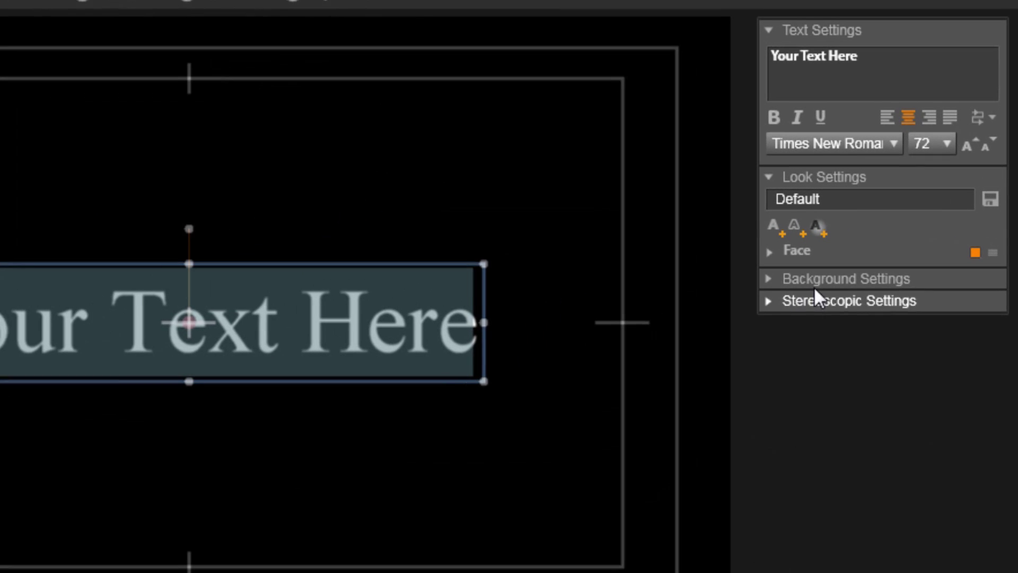
click(765, 281)
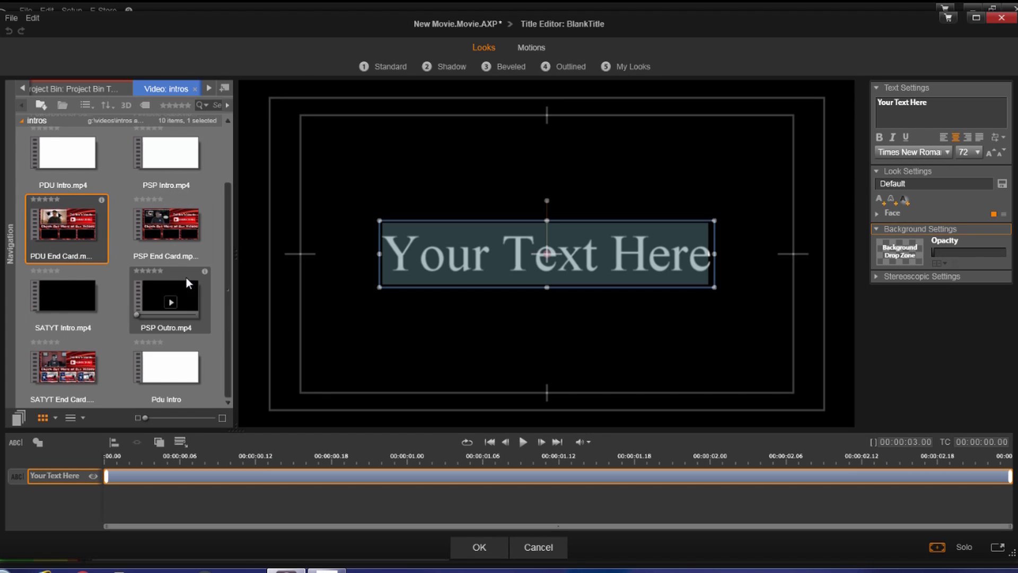
click(208, 88)
click(208, 87)
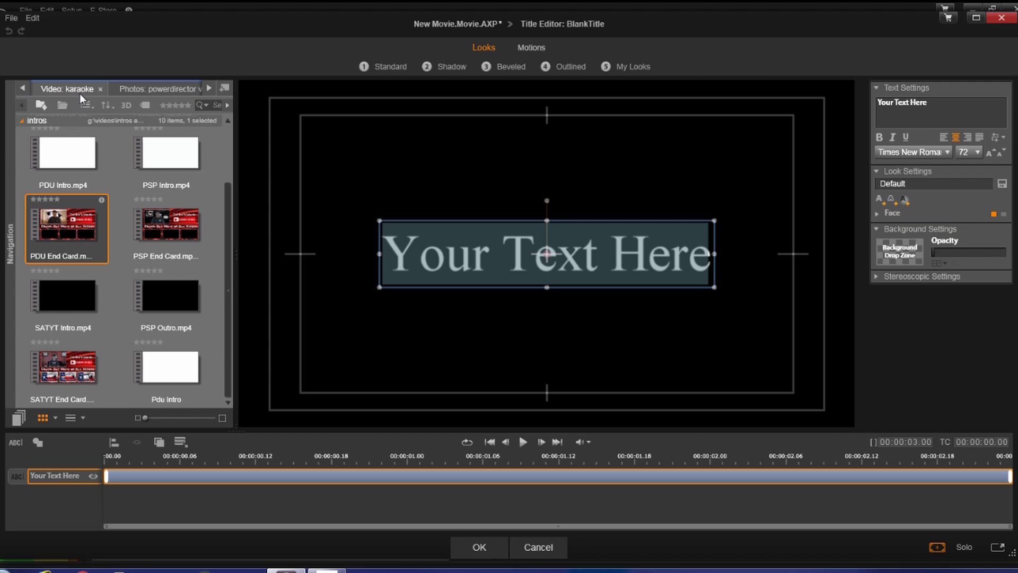
click(135, 88)
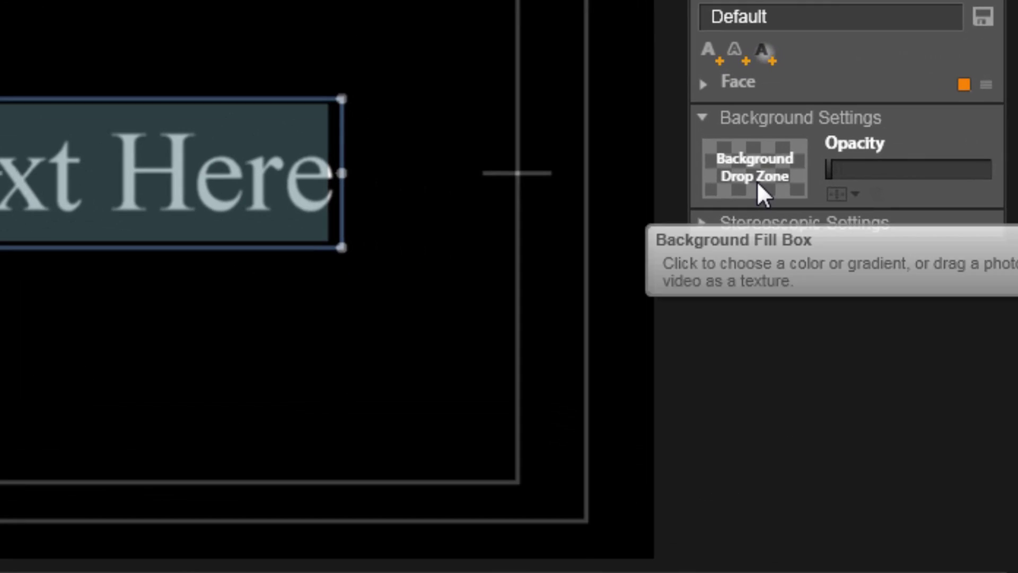
Fill the title background with solid blue, RGB 7, 0, 254
click(756, 181)
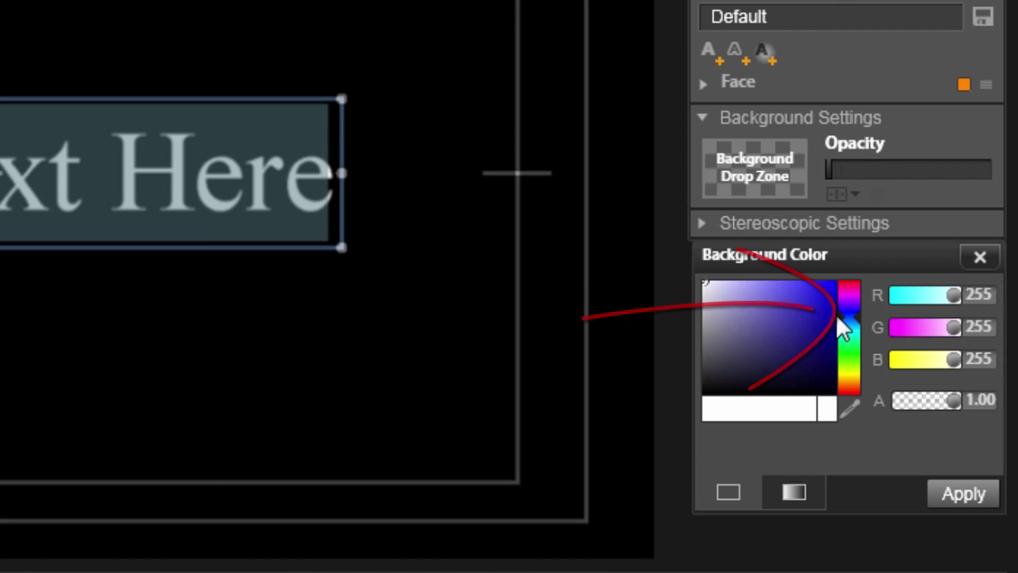
click(849, 329)
click(832, 318)
drag(832, 319, 859, 282)
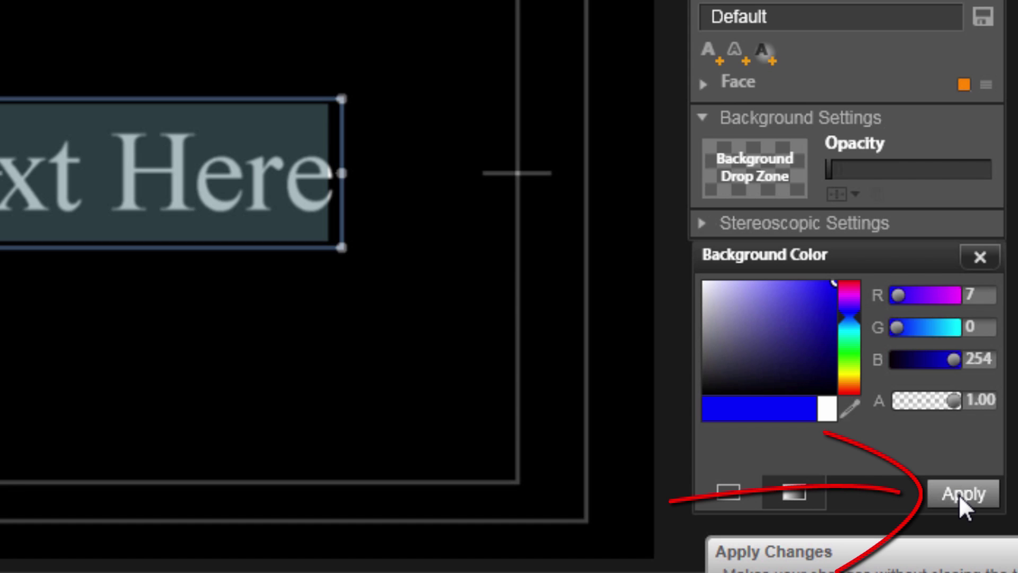
click(960, 497)
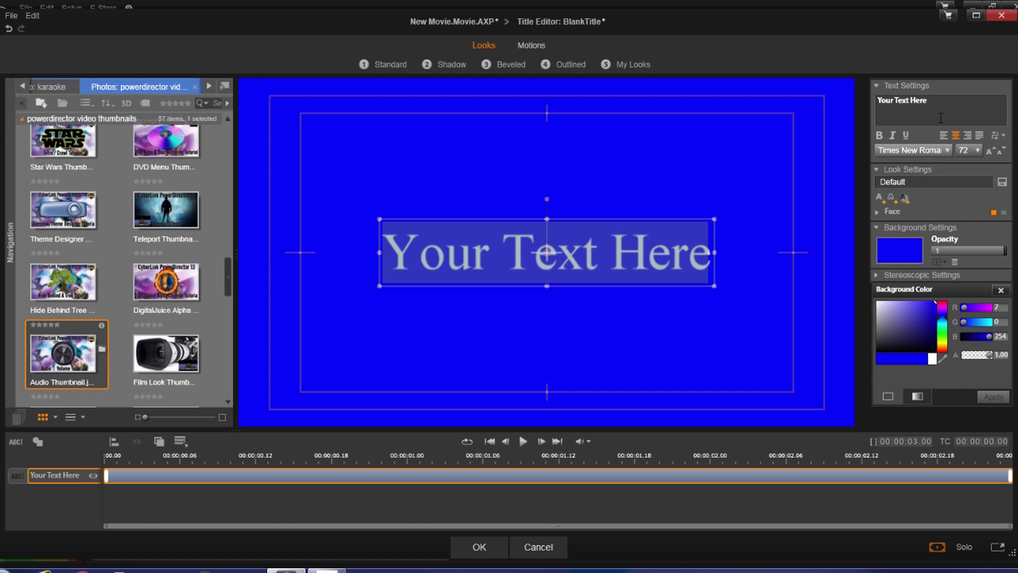
Replace the placeholder text with "Oh say can you see" and move it to the upper part of the frame
drag(938, 102, 848, 97)
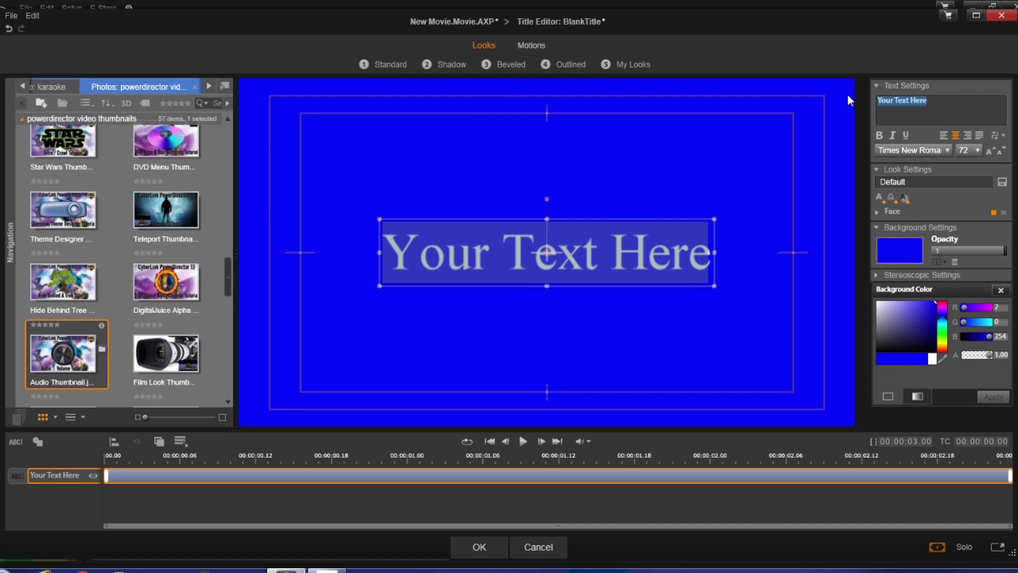
text(Oh say)
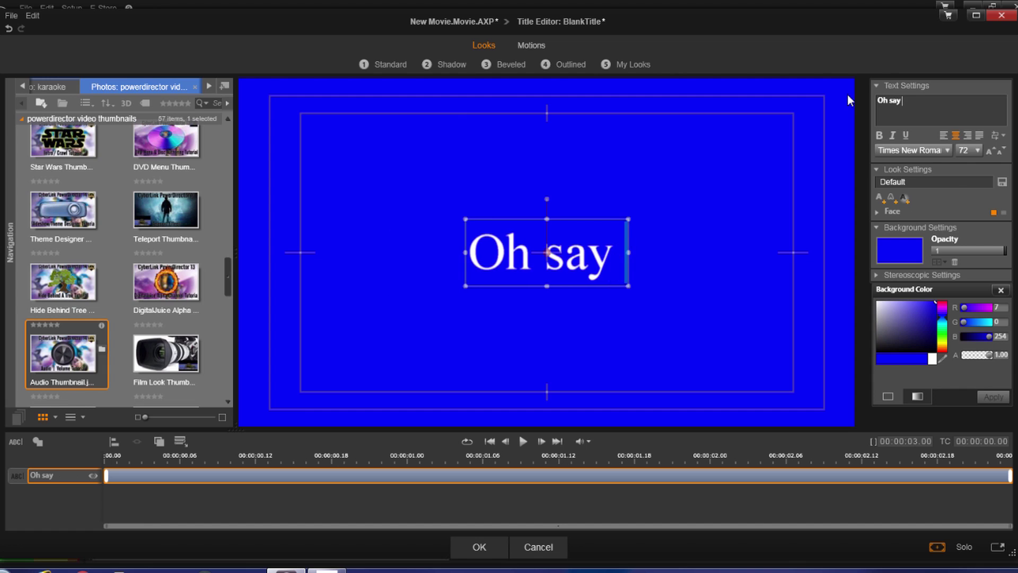
text( can you see)
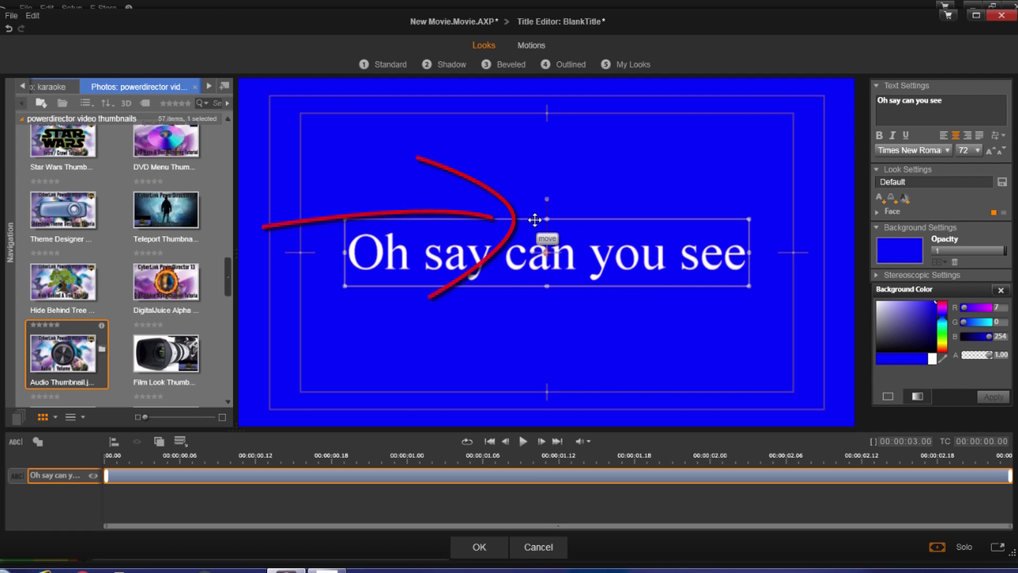
drag(537, 202, 536, 118)
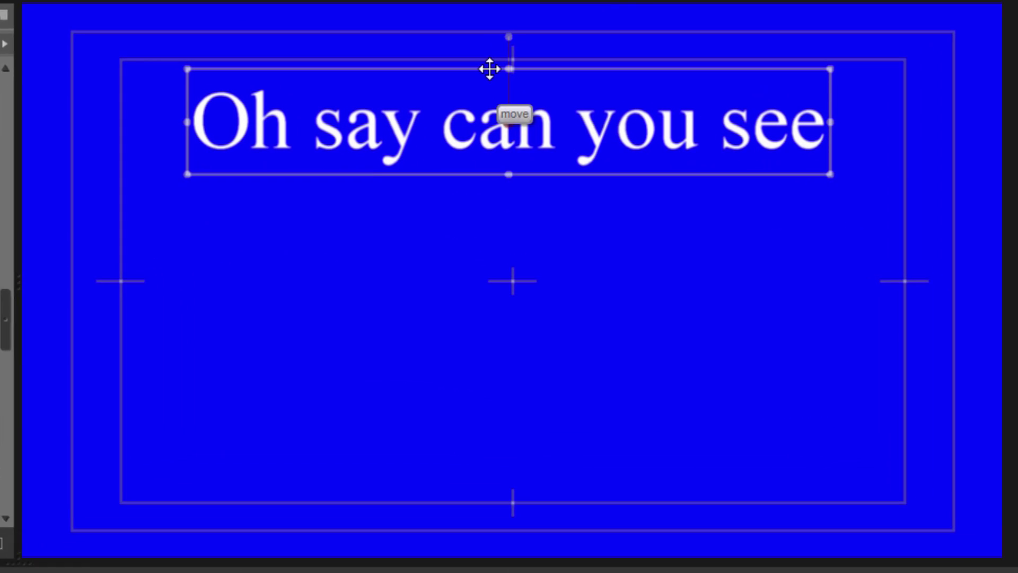
Duplicate the "Oh say can you see" text layer within the title
right_click(487, 70)
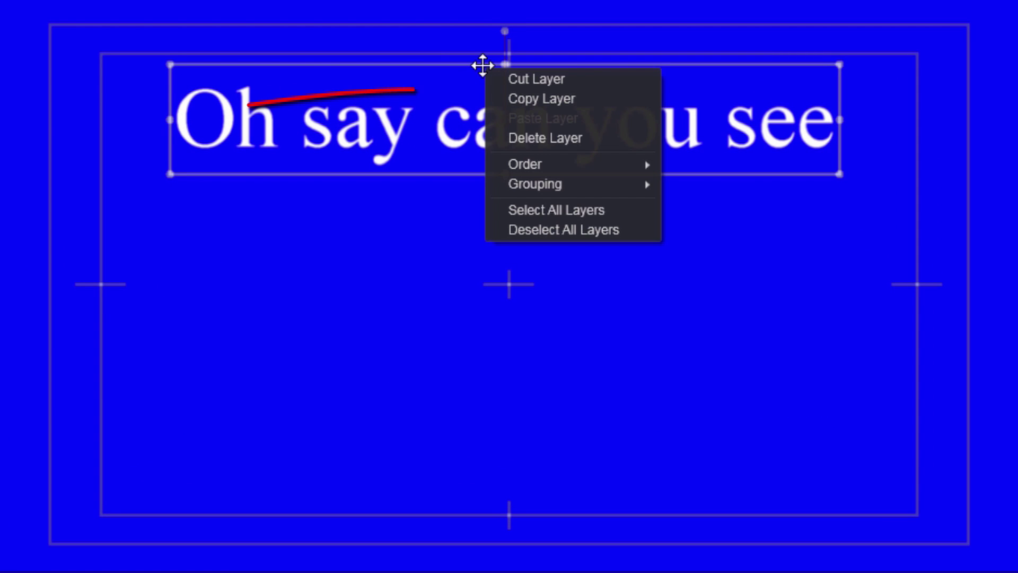
click(541, 99)
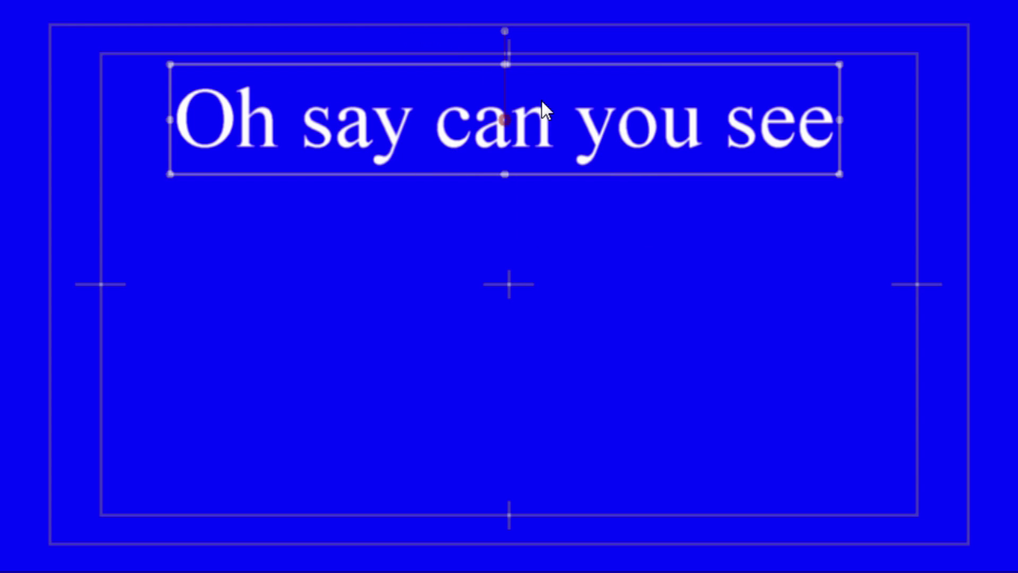
right_click(486, 260)
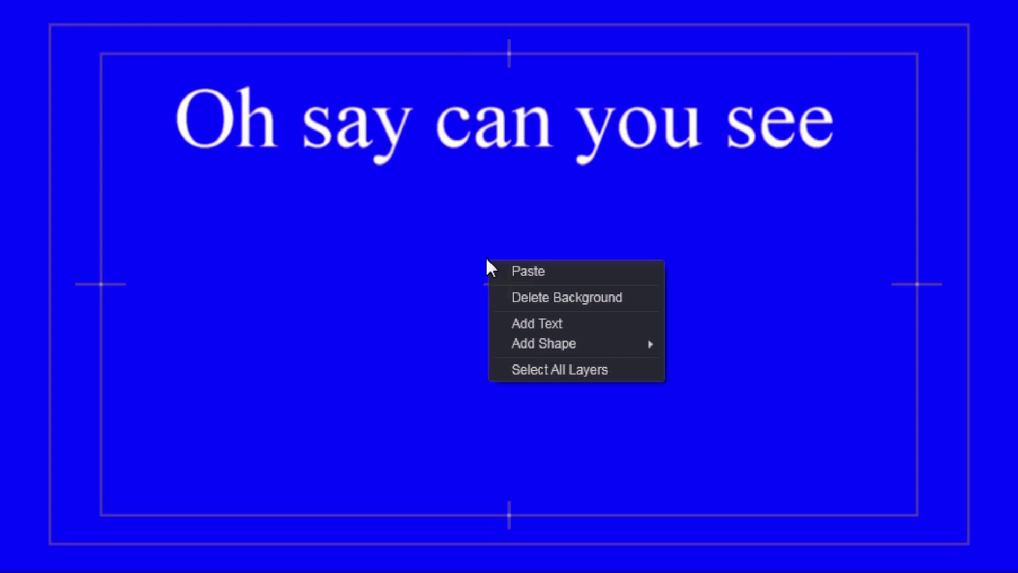
click(528, 273)
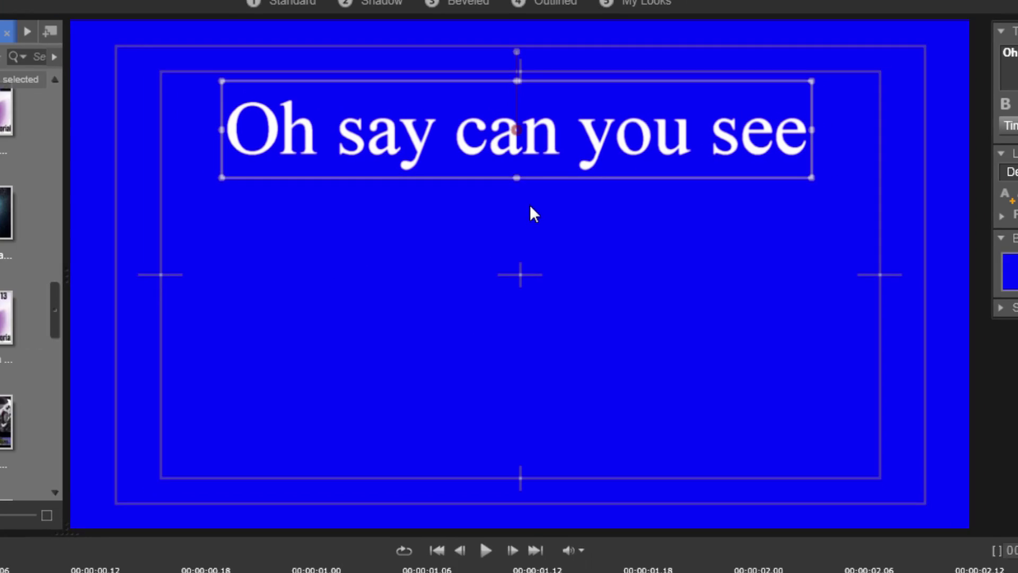
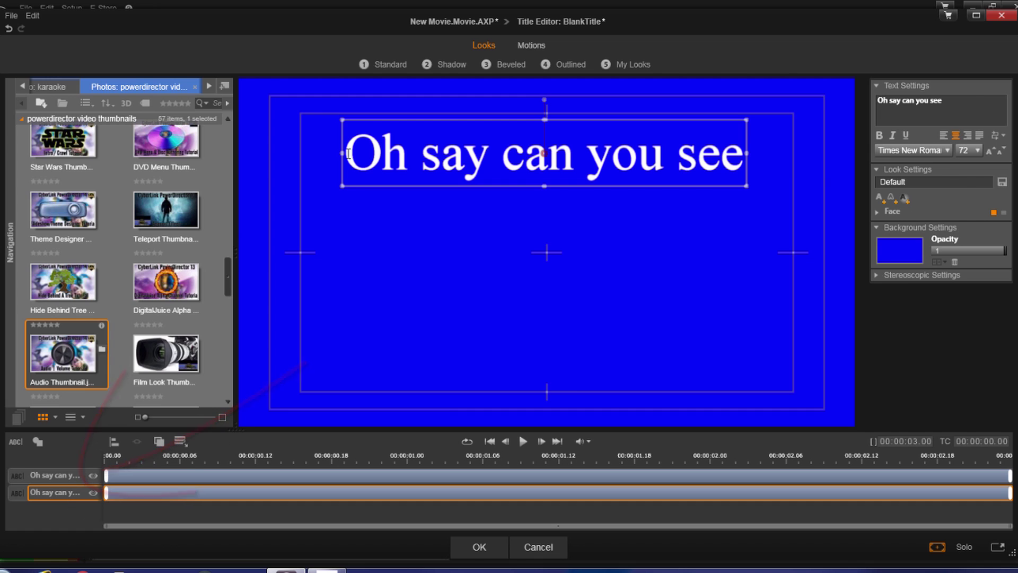
Change the duplicated layer's text to "By the dawn's early light" and place it directly below the first lyric line
double_click(353, 161)
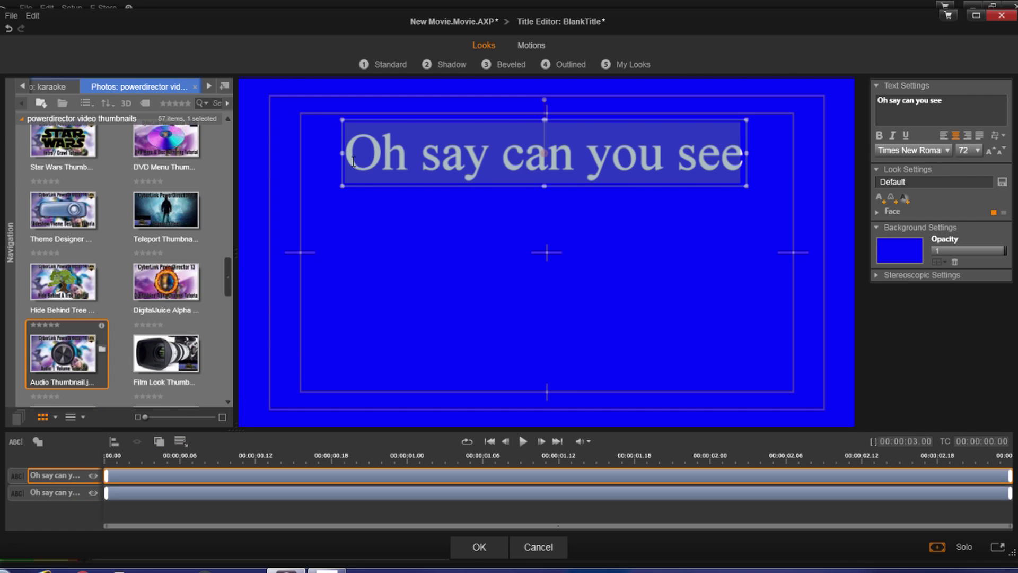
text(By the ds)
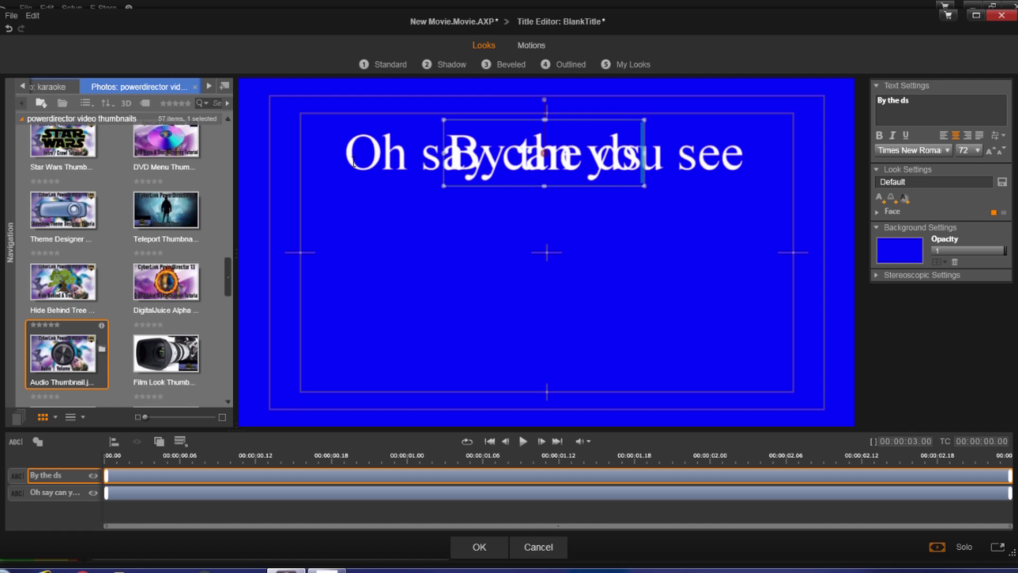
key(BackSpace)
text(awns)
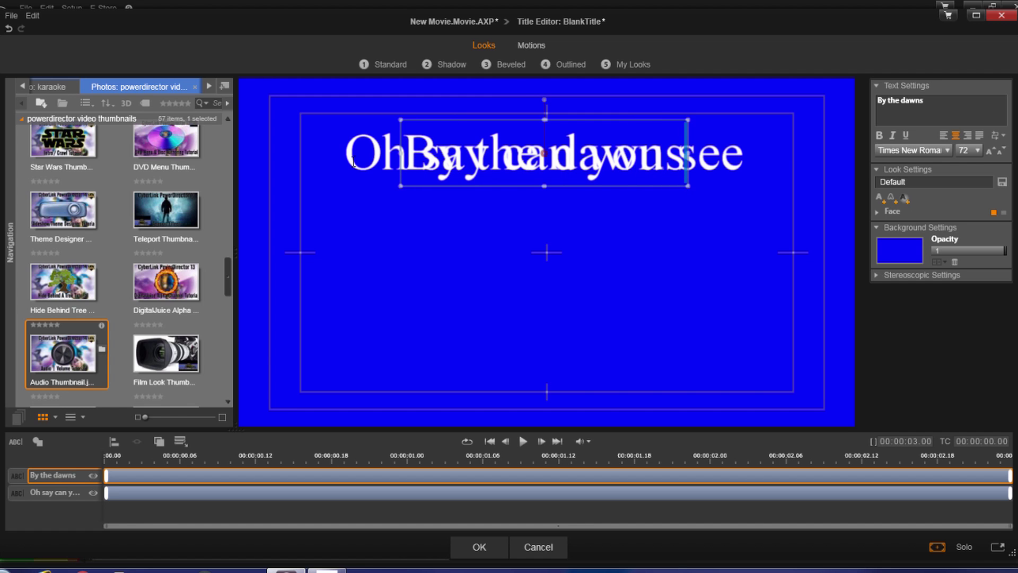
key(BackSpace)
text('s ear)
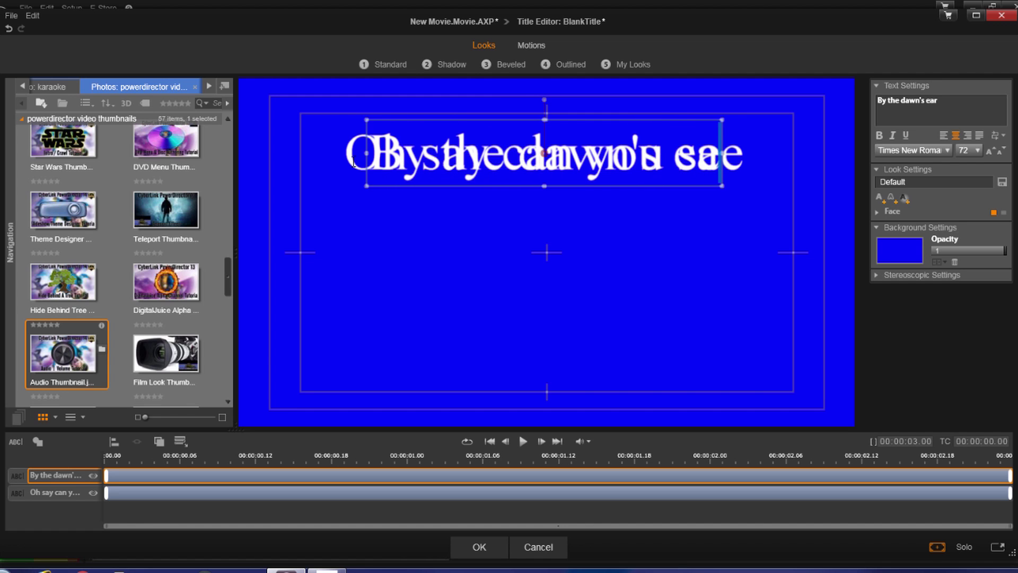
text(ly light)
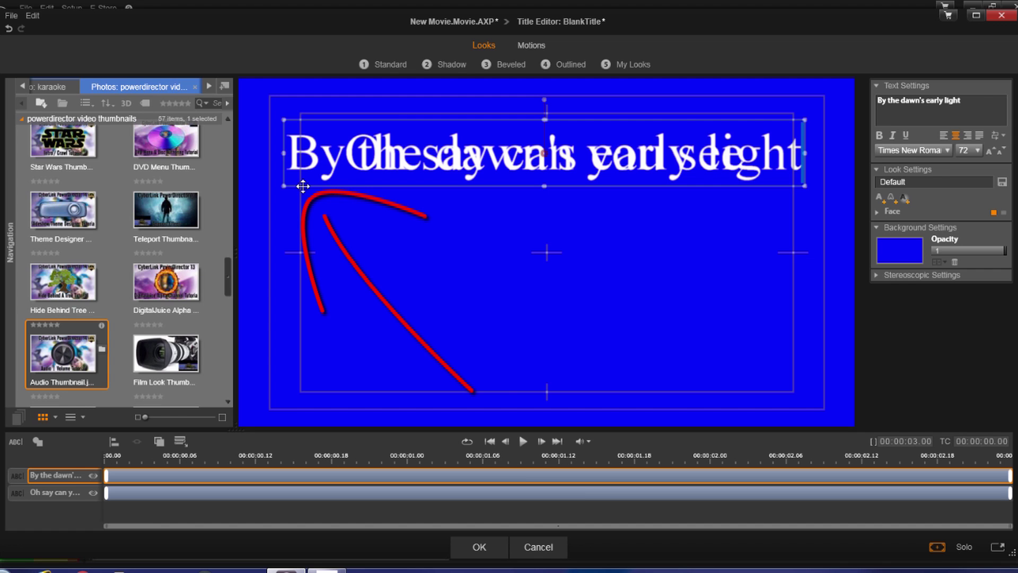
drag(303, 186, 307, 248)
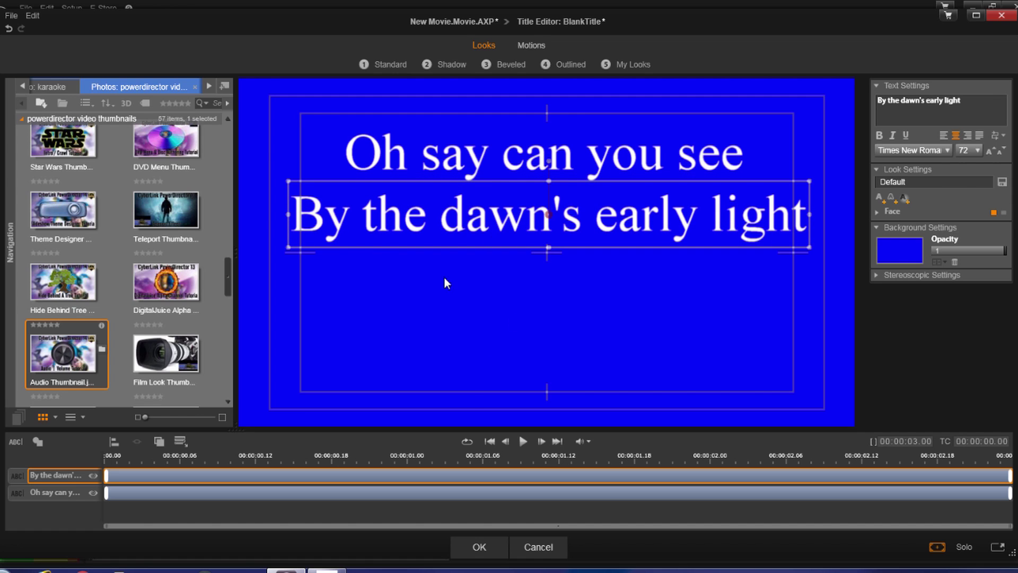
Paste another copy of the first line, change its text to "What so proudly we hailed" and place it below the second line
right_click(476, 280)
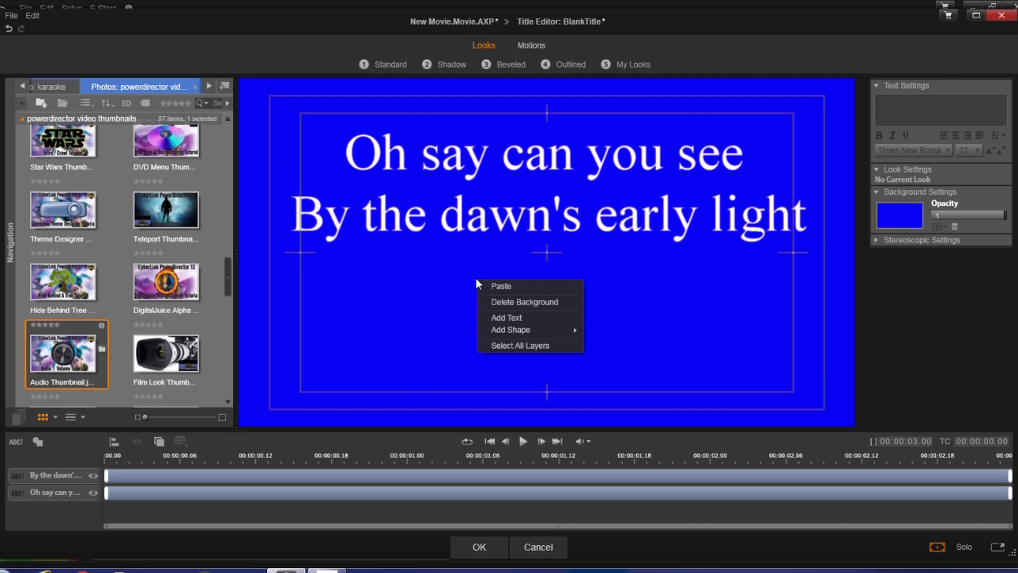
click(527, 286)
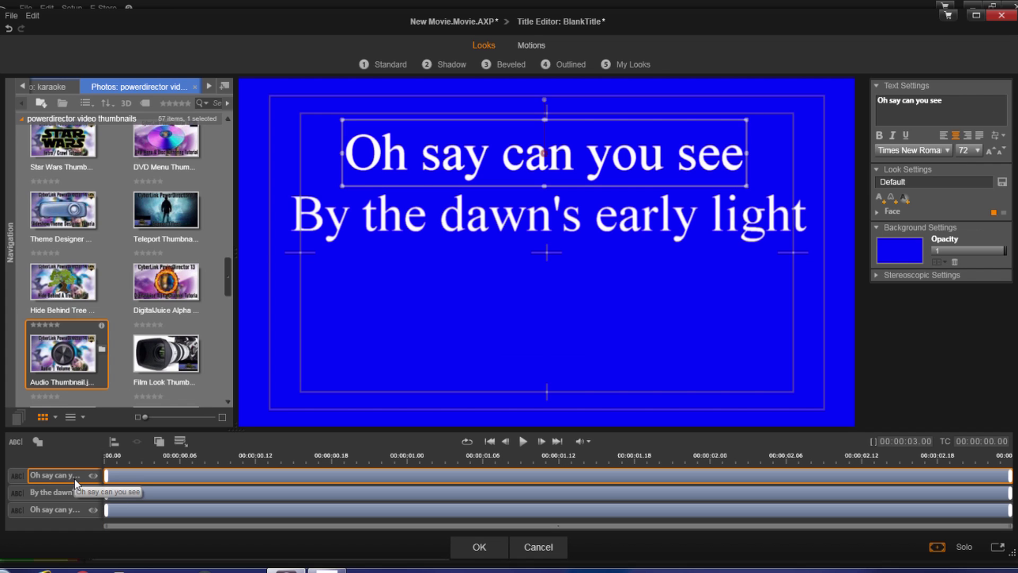
click(67, 510)
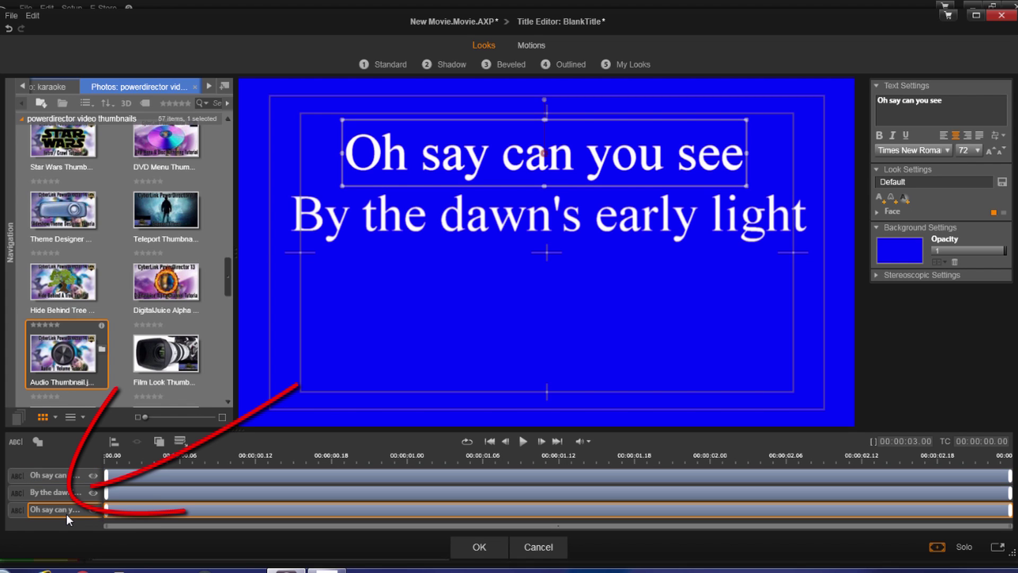
click(348, 263)
click(367, 138)
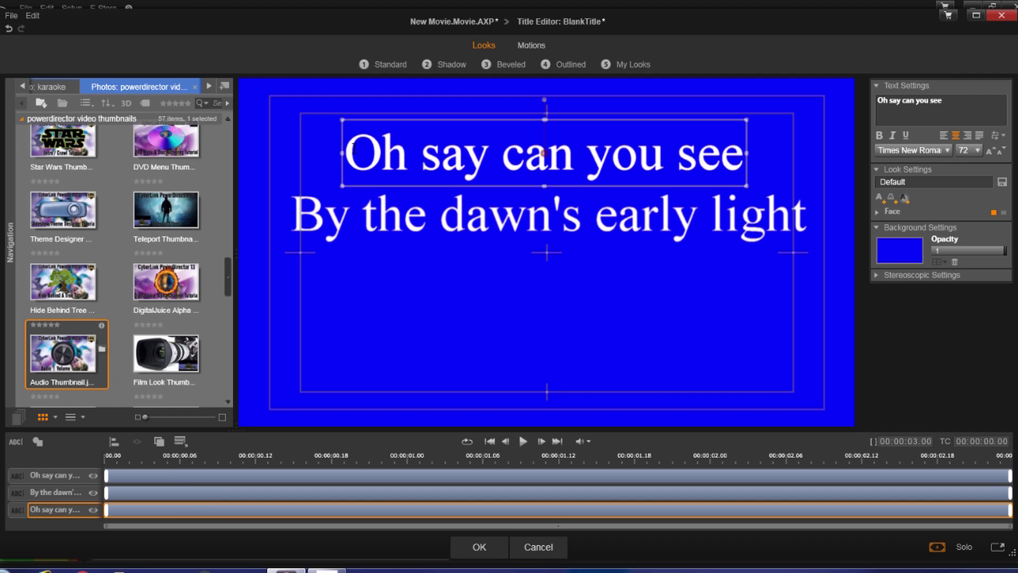
double_click(353, 148)
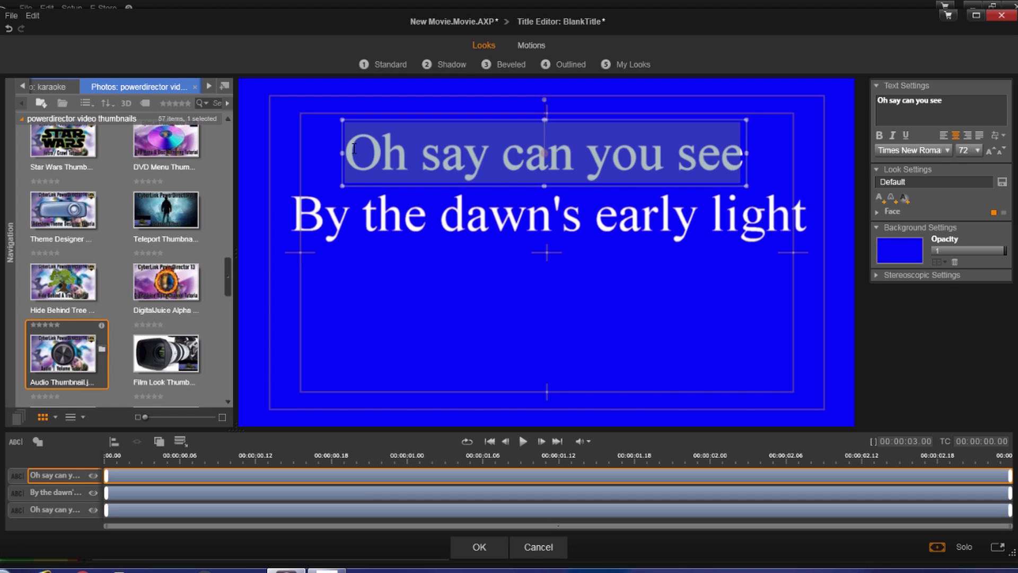
text(What so proudly we hailed)
drag(270, 194, 280, 318)
Paste another copy of the first line, change its text to "At the twilights last gleaming" and place it below the third line
right_click(348, 342)
click(366, 349)
double_click(363, 157)
text(At the twilights last gleaming)
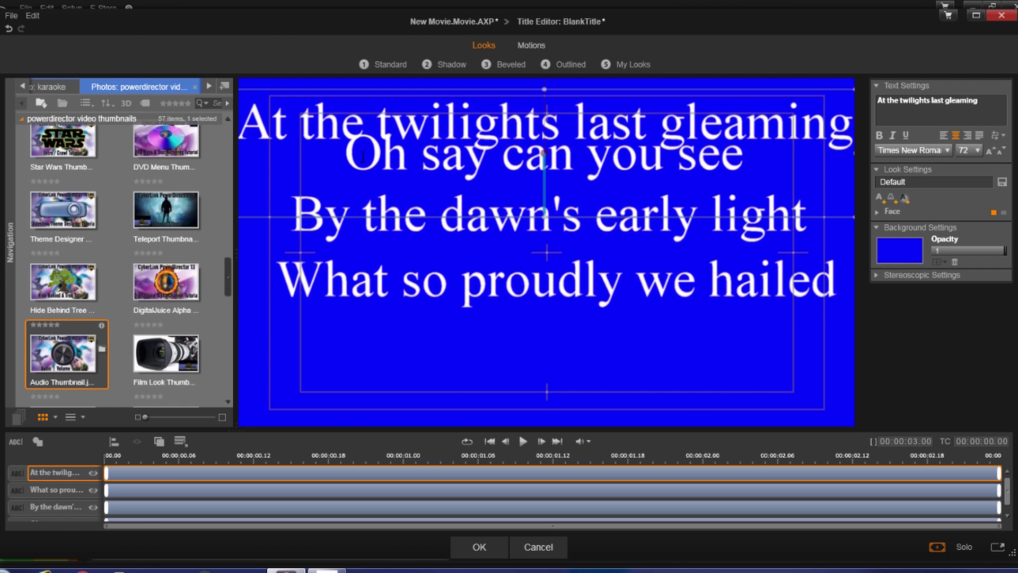
drag(256, 122, 258, 306)
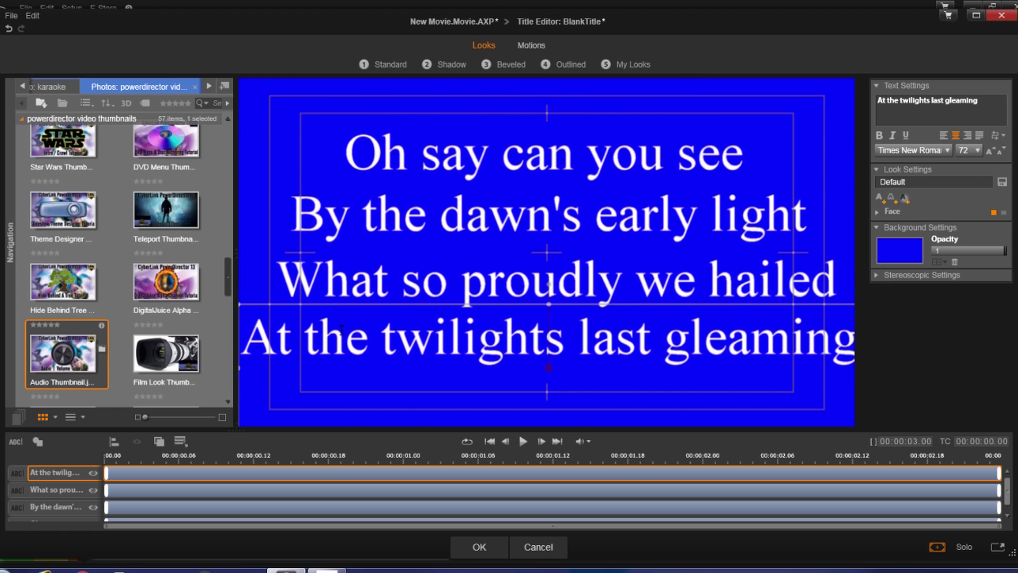
Set the font size of the "At the twilights last gleaming" line to 60
double_click(260, 332)
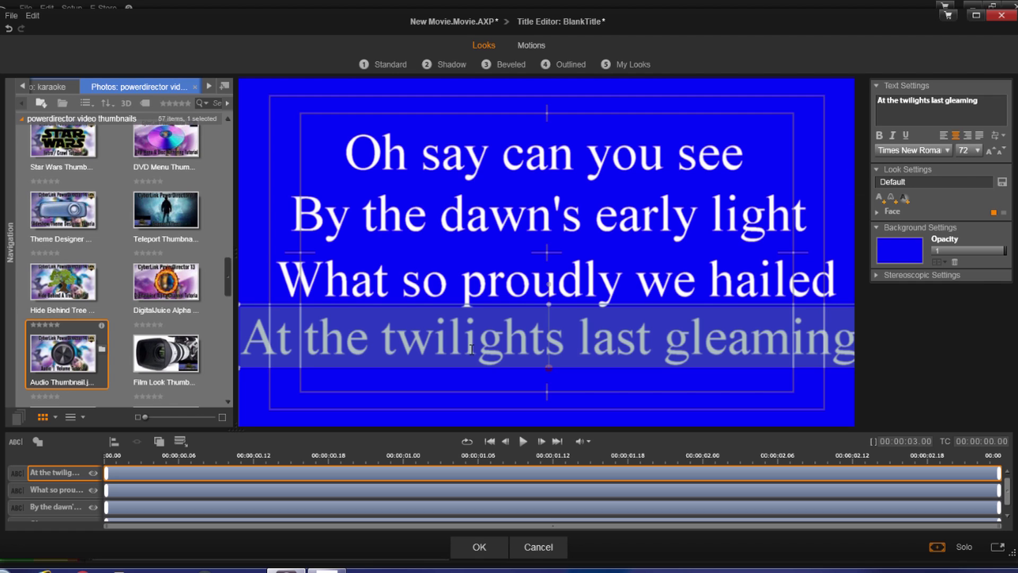
click(978, 151)
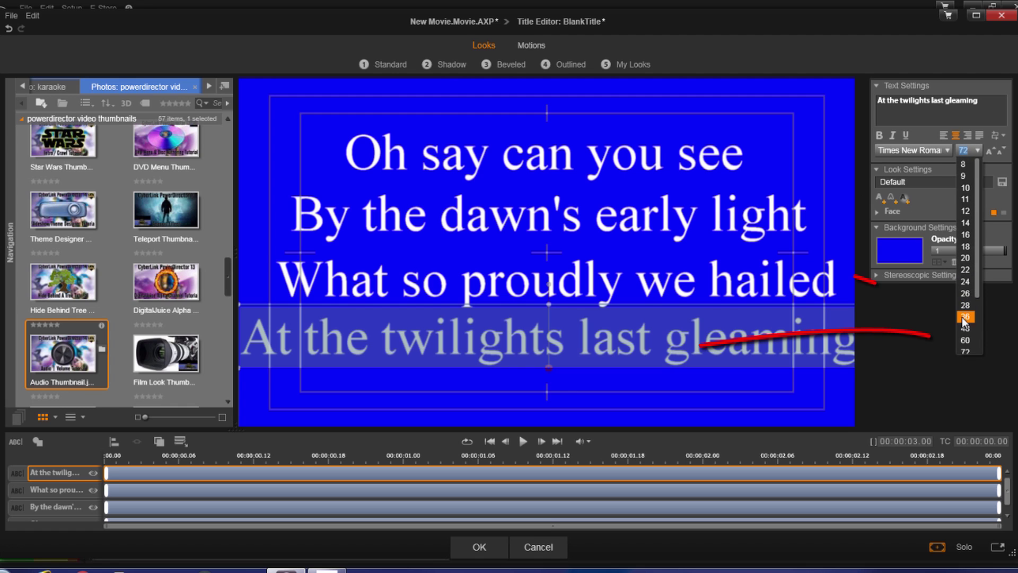
click(972, 342)
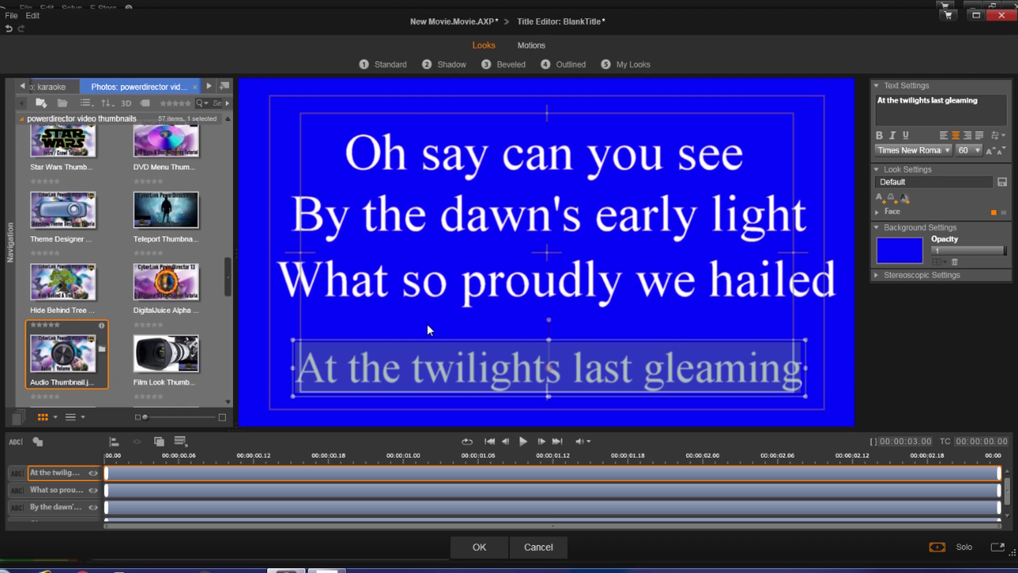
Set the font size of the "What so proudly we hailed" line to 60
click(365, 285)
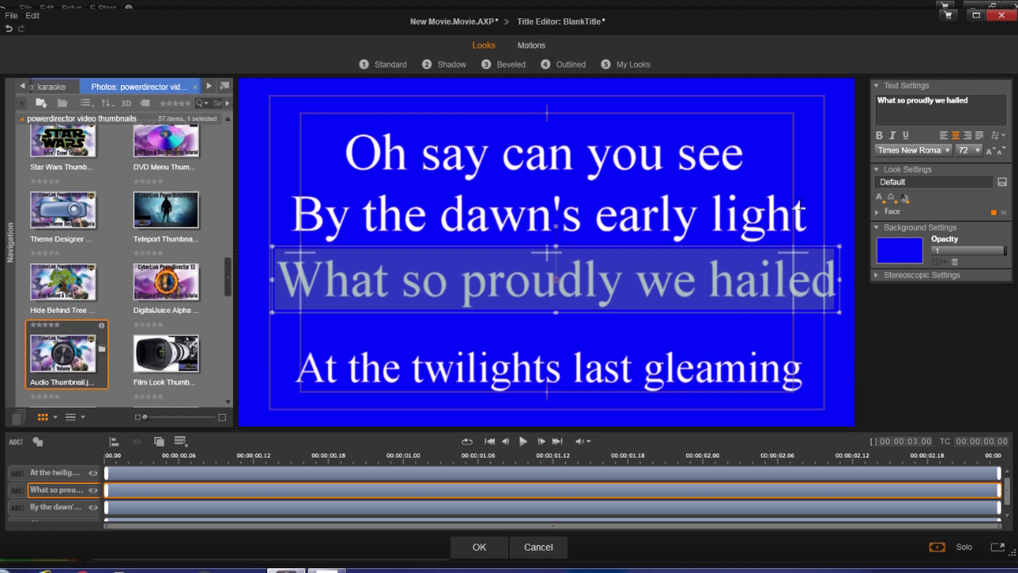
click(979, 151)
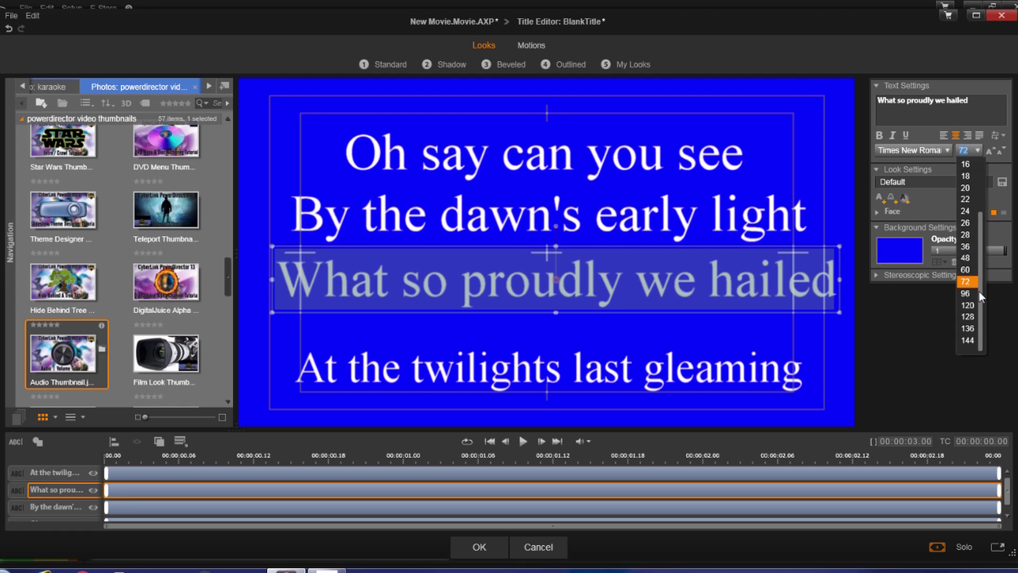
click(340, 341)
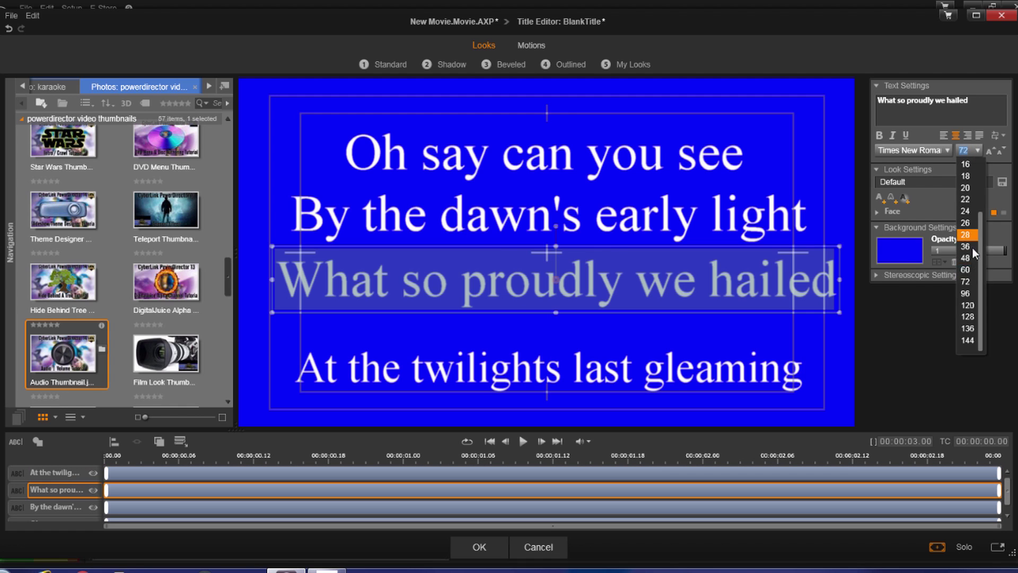
click(972, 247)
Set the font size of the first two lyric lines to 60 and move the last line up closer to the third
click(440, 215)
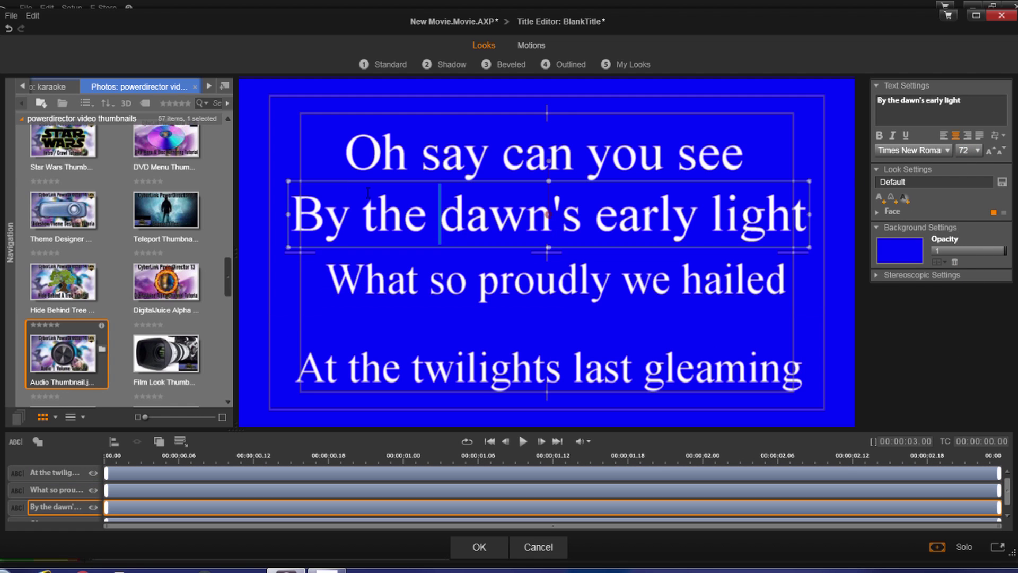
triple_click(326, 215)
click(325, 215)
key(ctrl+a)
key(Tab)
text(60)
key(Return)
drag(432, 340, 433, 320)
click(837, 325)
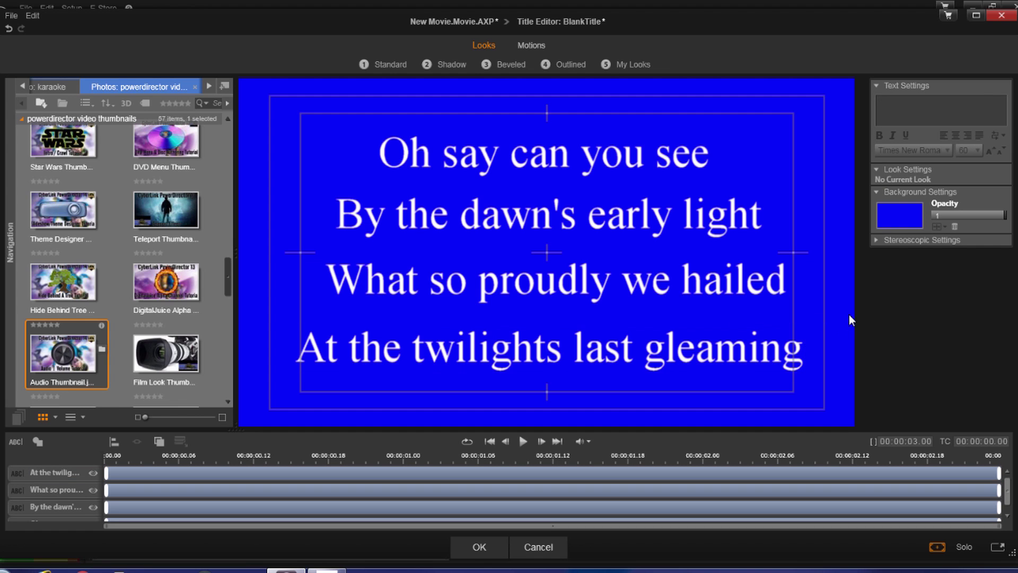
Select all four lyric lines and group-align them by their horizontal center
click(625, 347)
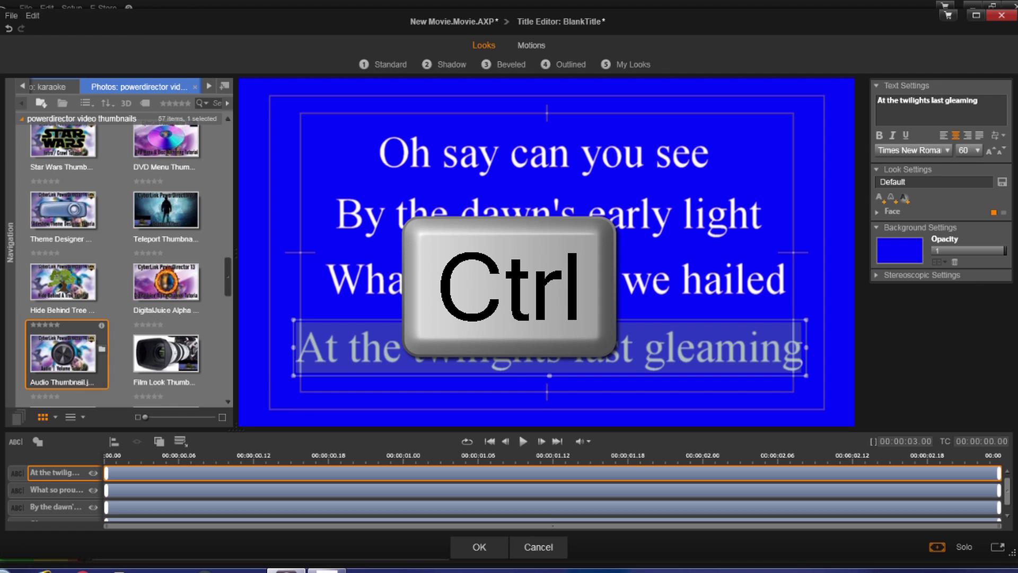
ctrl+click(509, 281)
ctrl+click(631, 212)
ctrl+click(605, 157)
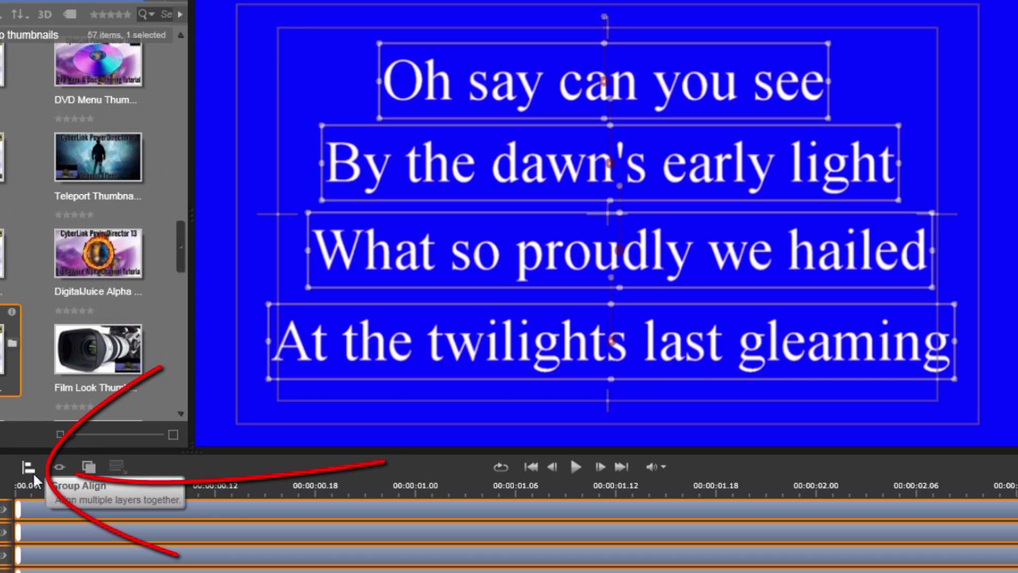
click(32, 471)
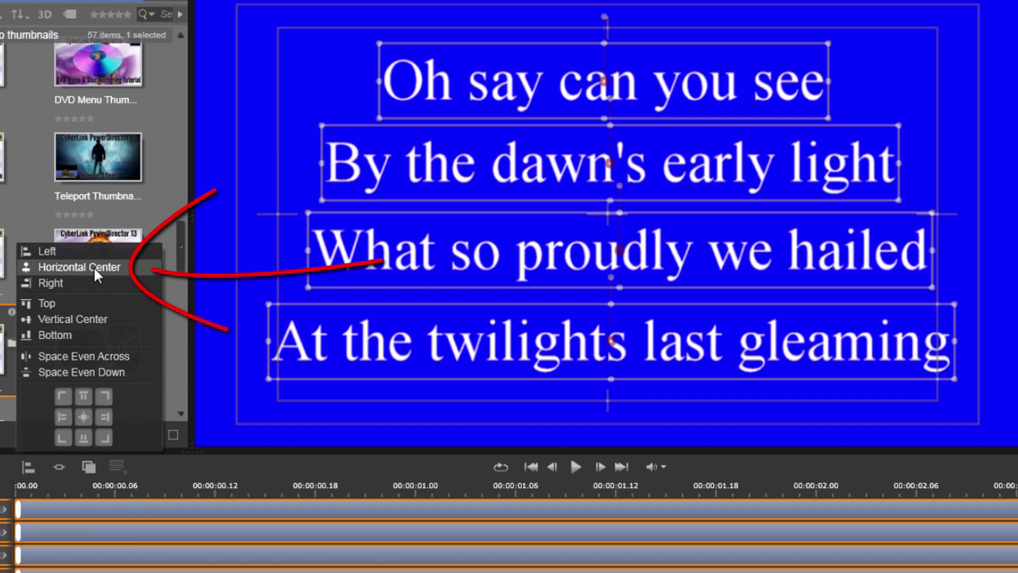
click(93, 267)
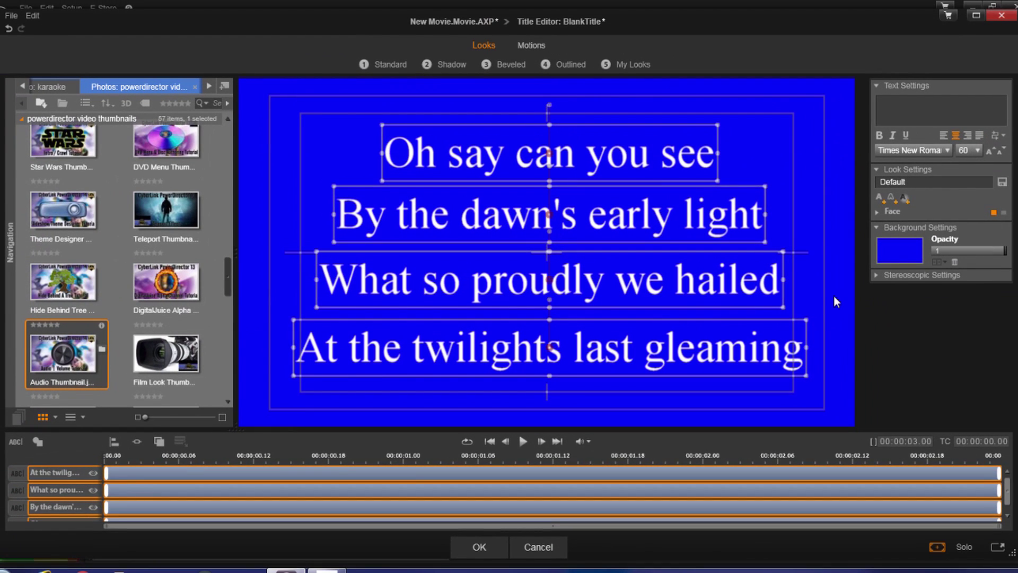
click(834, 297)
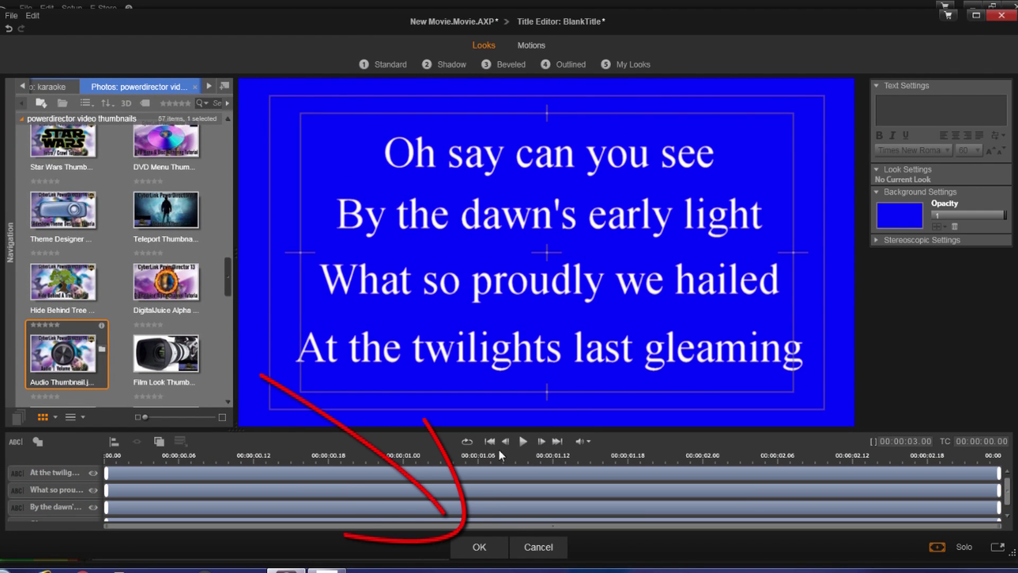
Accept the title and extend its clip on A/V Track (2) to about 20 seconds
click(486, 546)
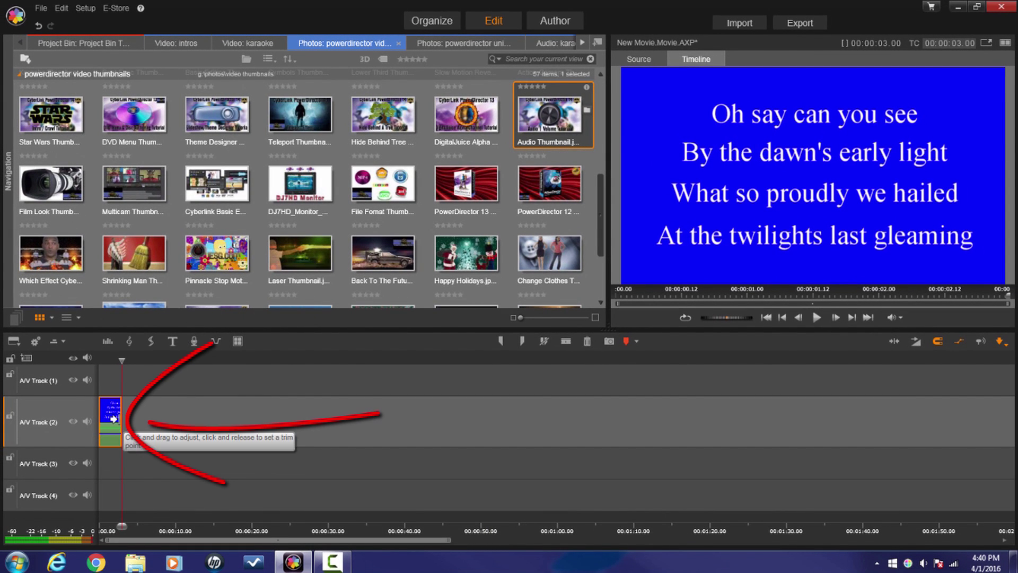
drag(122, 432, 251, 443)
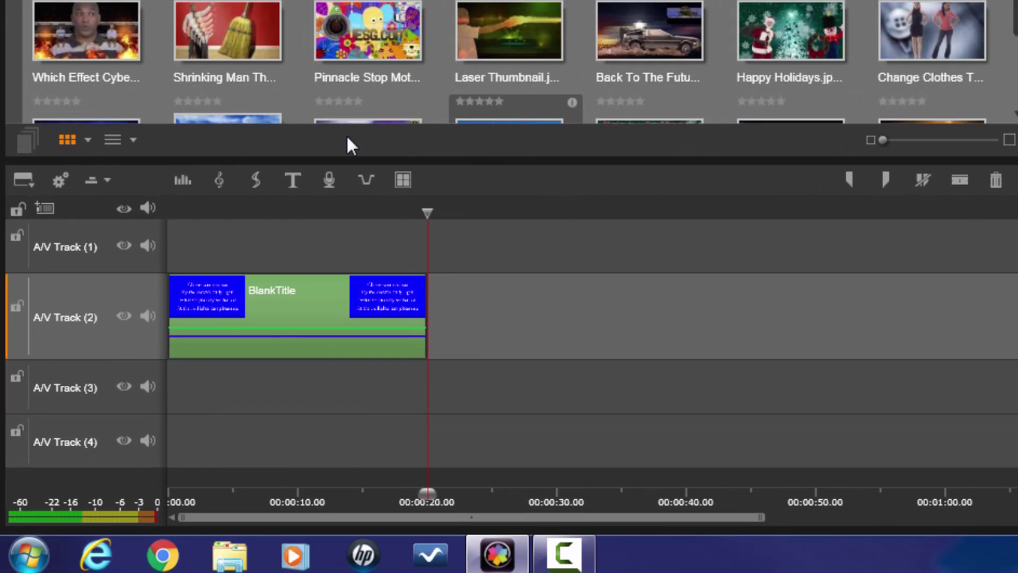
Duplicate the title clip and place the copy on A/V Track (1), directly above the original at the start of the timeline
right_click(307, 304)
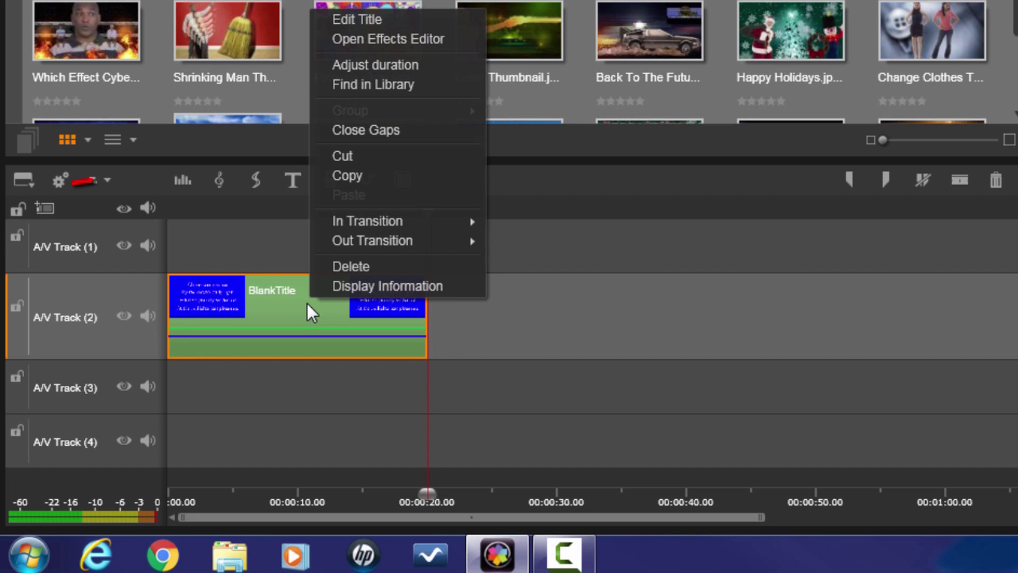
click(353, 175)
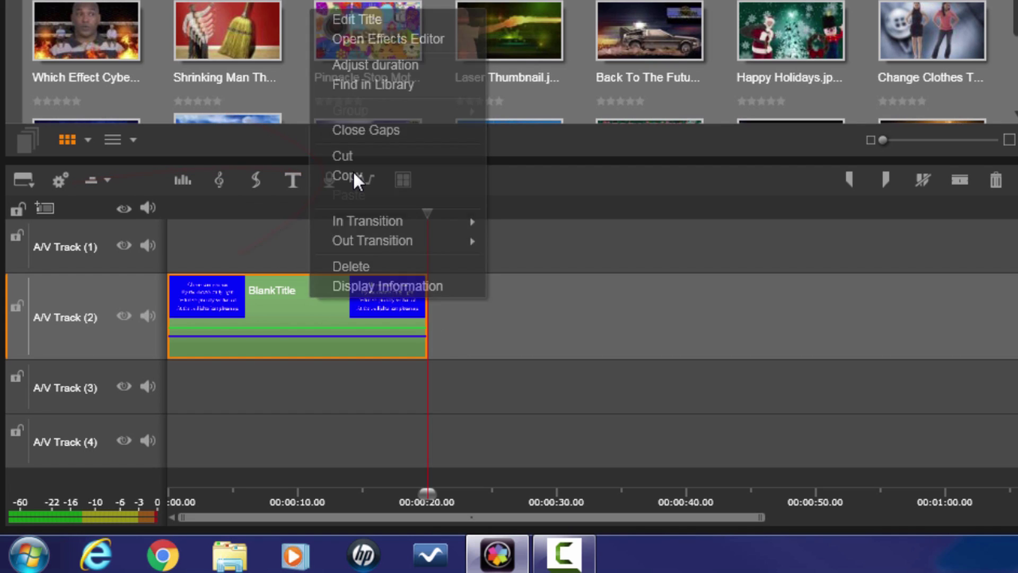
right_click(508, 314)
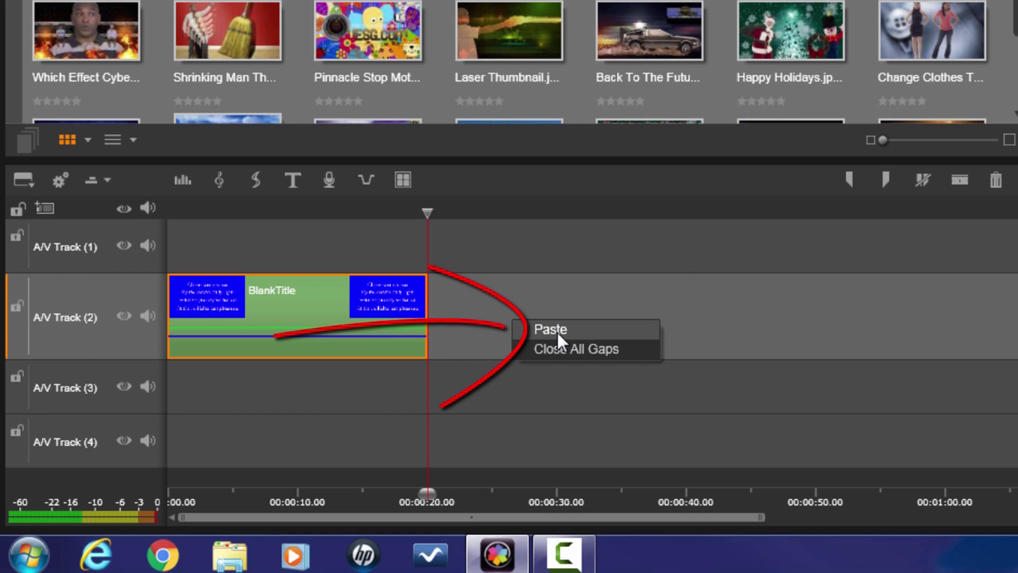
click(582, 327)
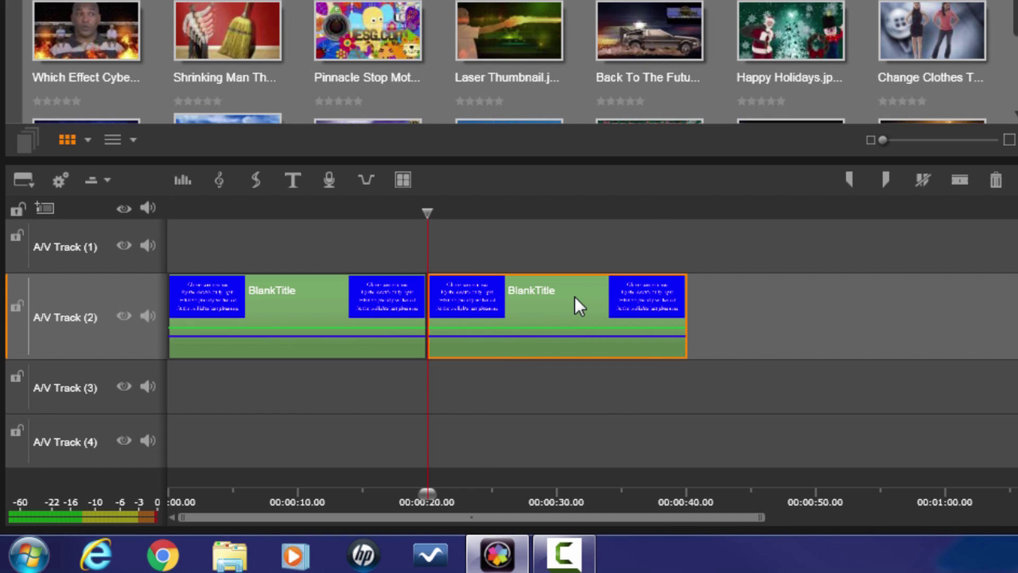
drag(565, 303, 289, 251)
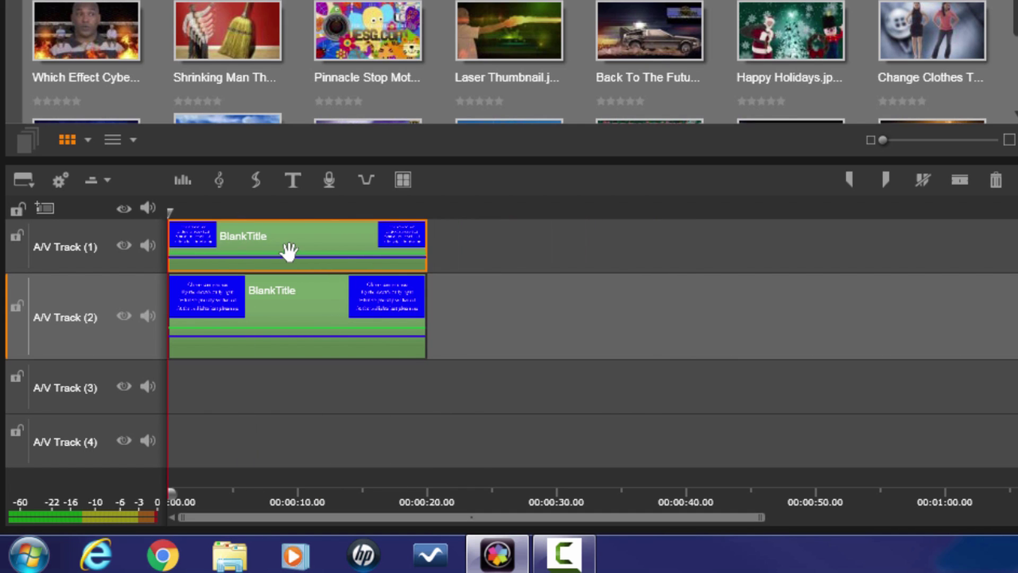
click(550, 315)
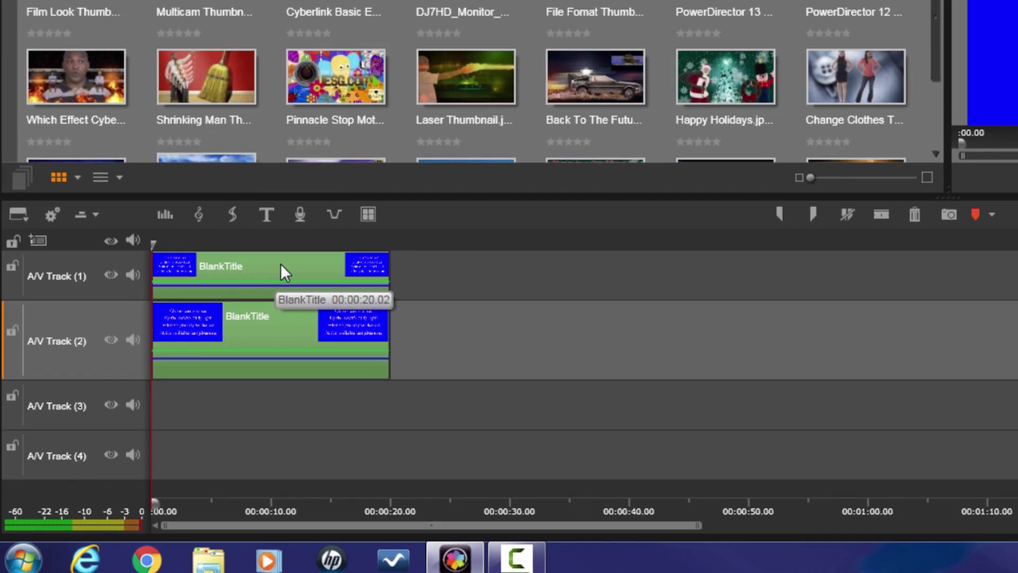
Open the title copy on A/V Track (1) for editing and set its background opacity to 0
double_click(307, 234)
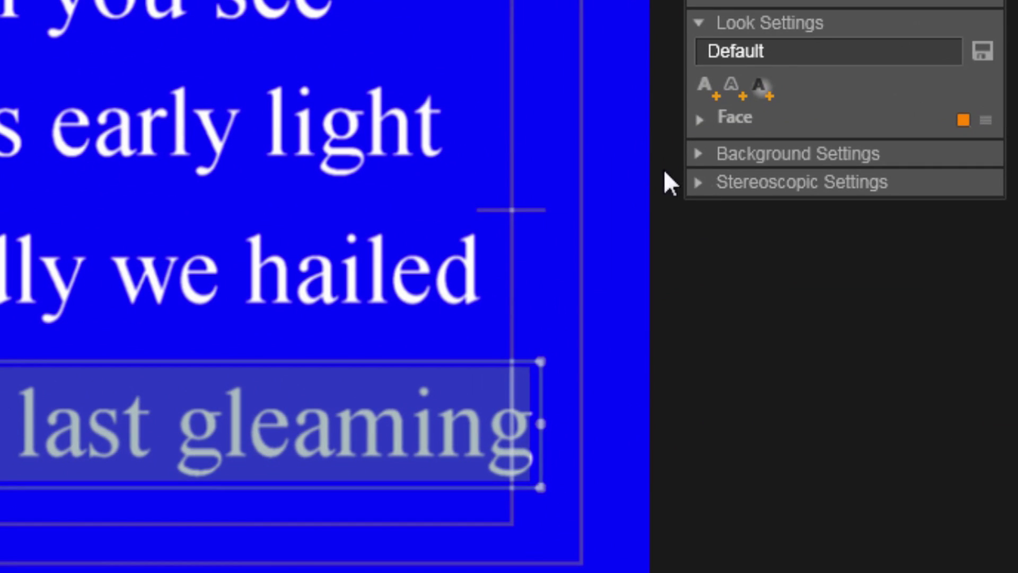
click(697, 153)
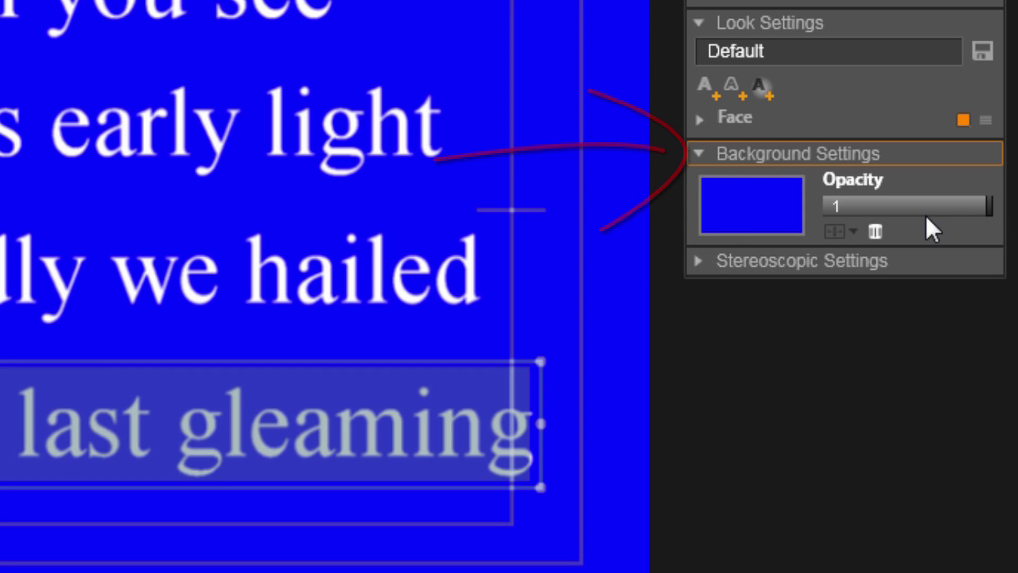
click(986, 206)
mouse_move(986, 205)
mouse_down()
mouse_move(848, 205)
mouse_move(788, 228)
mouse_up()
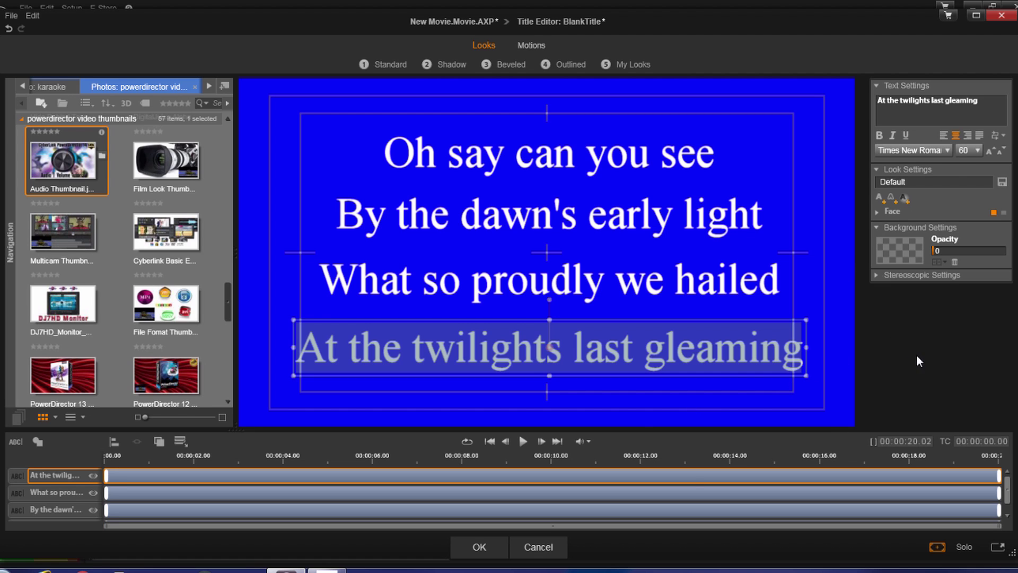
Change the face fill color of all four lyric lines to yellow with R 223, G 255, B 0
click(629, 327)
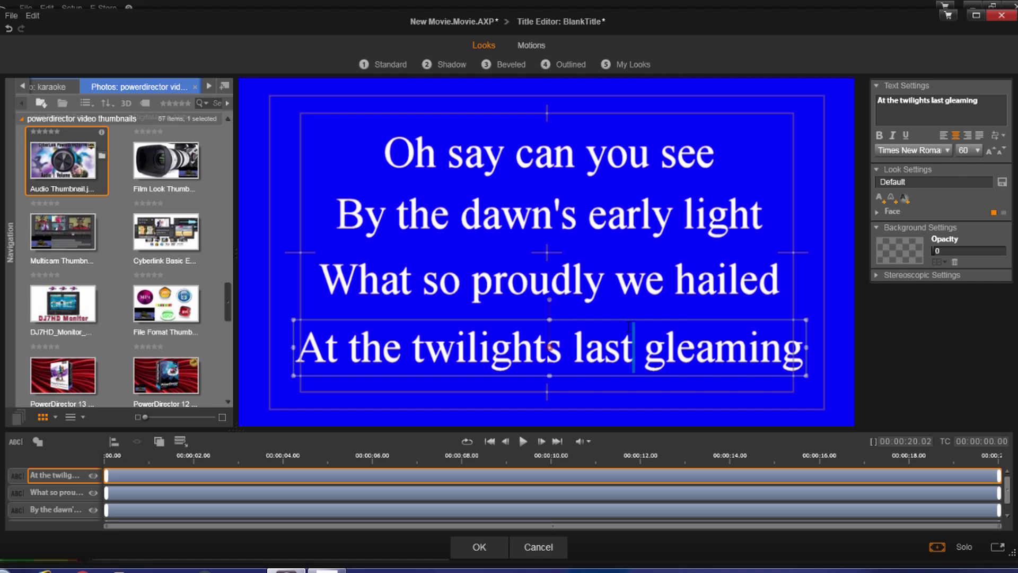
key(ctrl)
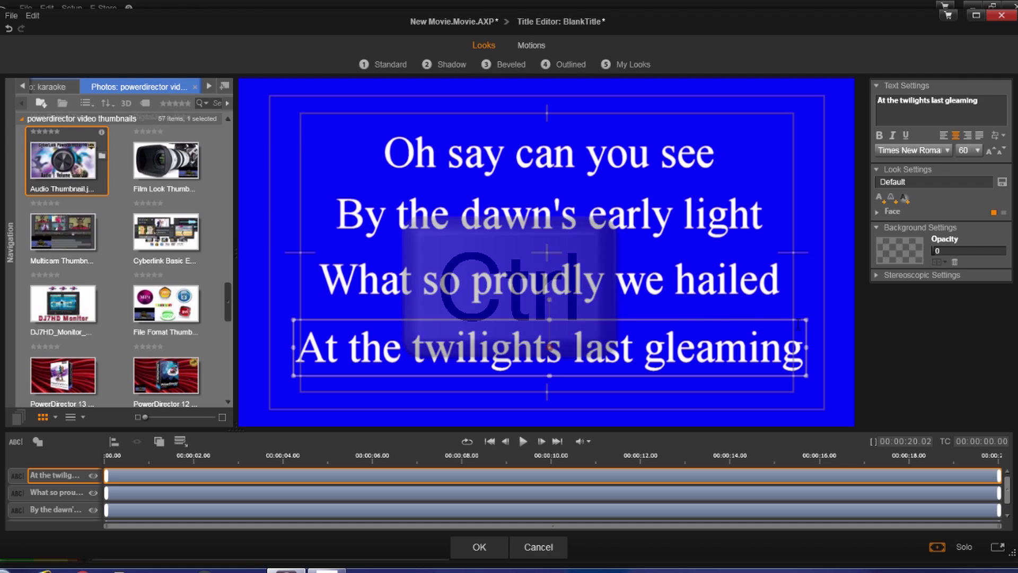
ctrl+click(710, 270)
ctrl+click(732, 216)
ctrl+click(695, 154)
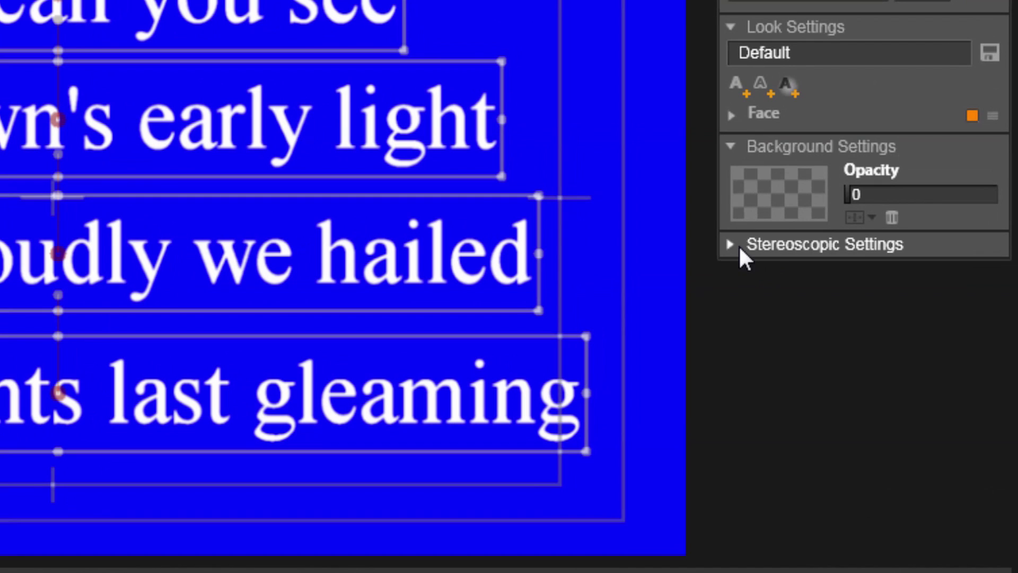
click(732, 115)
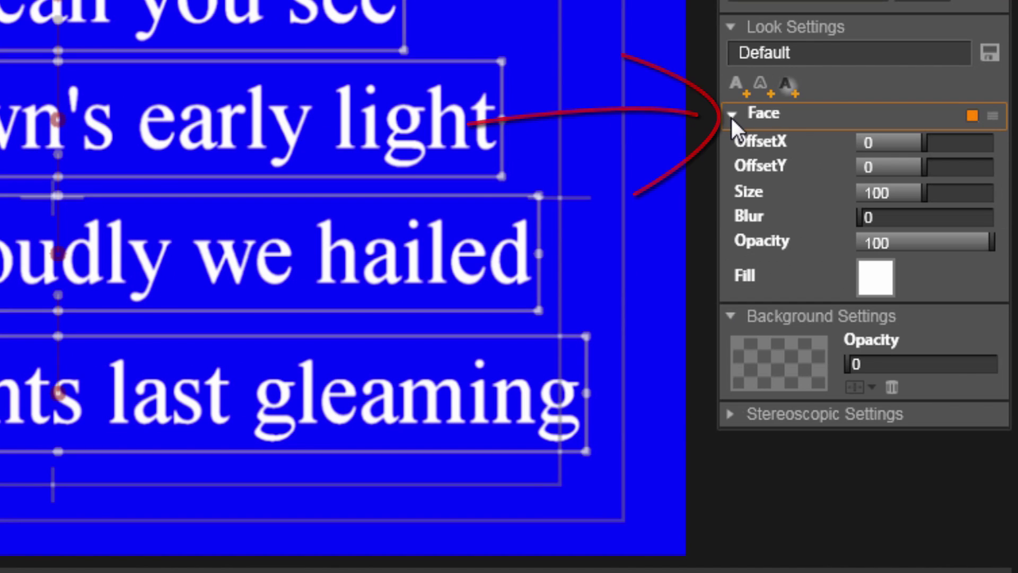
click(880, 282)
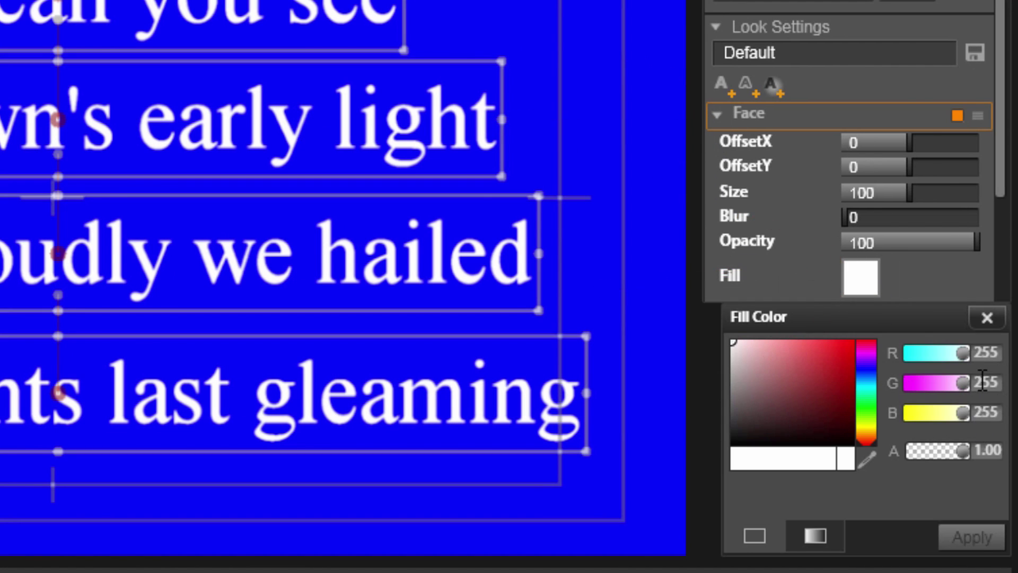
text(223)
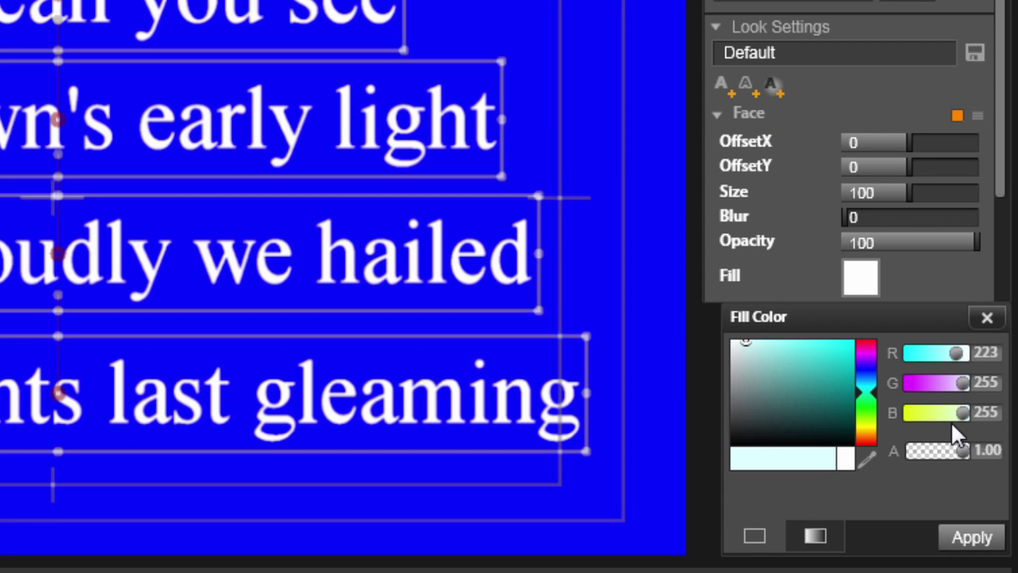
drag(959, 414, 829, 411)
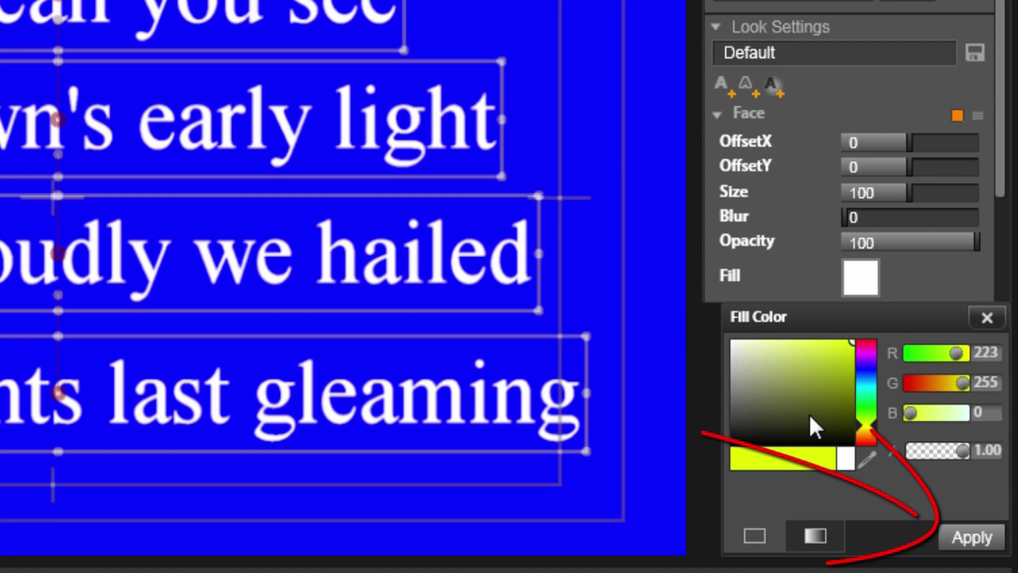
click(969, 538)
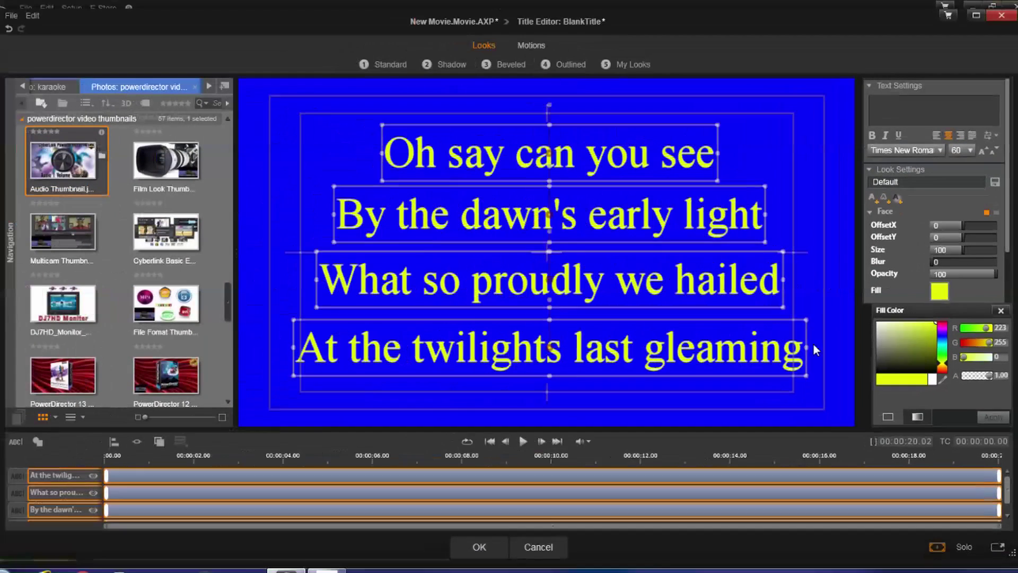
click(833, 348)
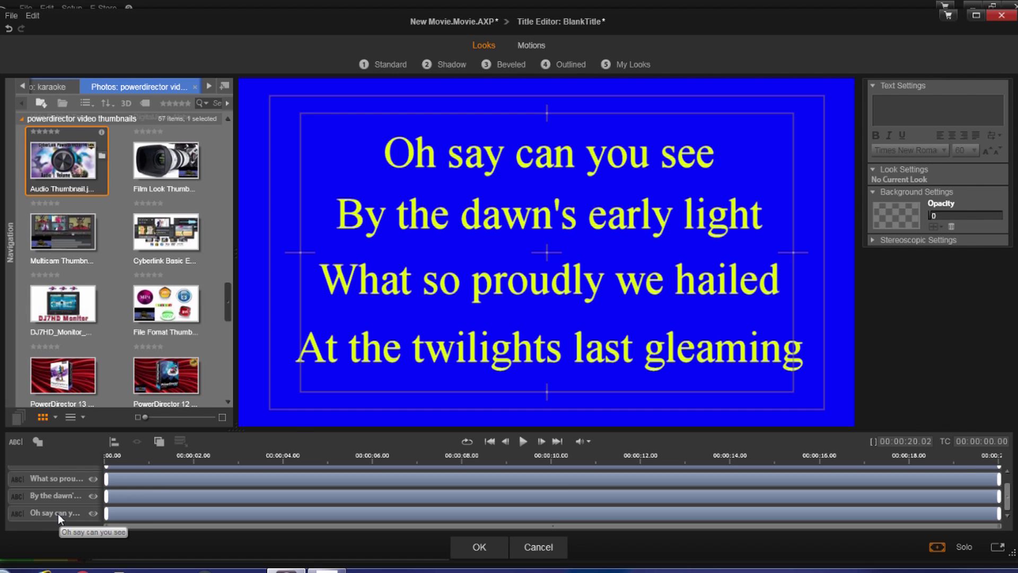
Trim the layers of the second, third and fourth lyric lines so that they start at about 15 seconds
click(58, 518)
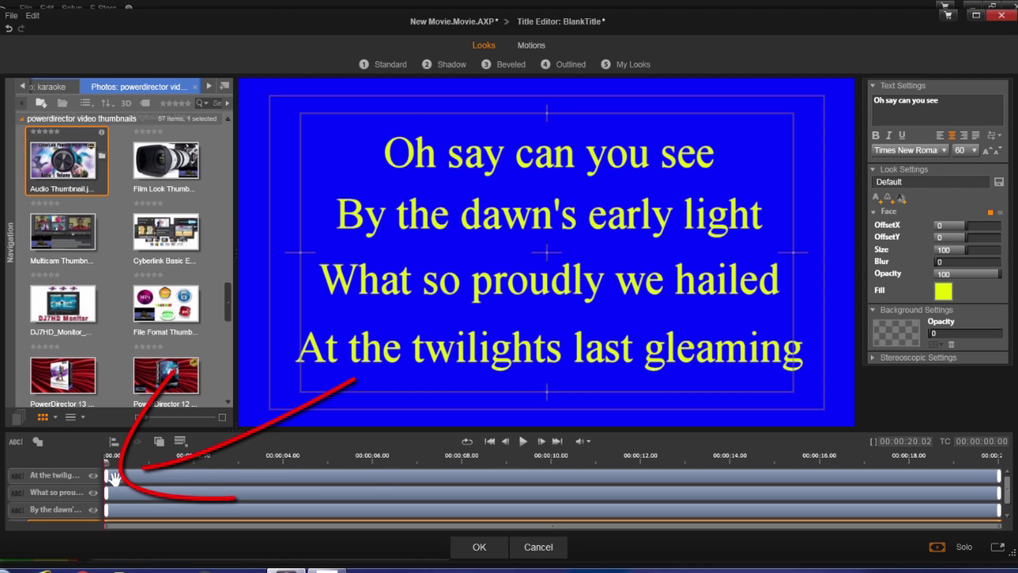
drag(196, 479, 750, 476)
drag(144, 495, 792, 477)
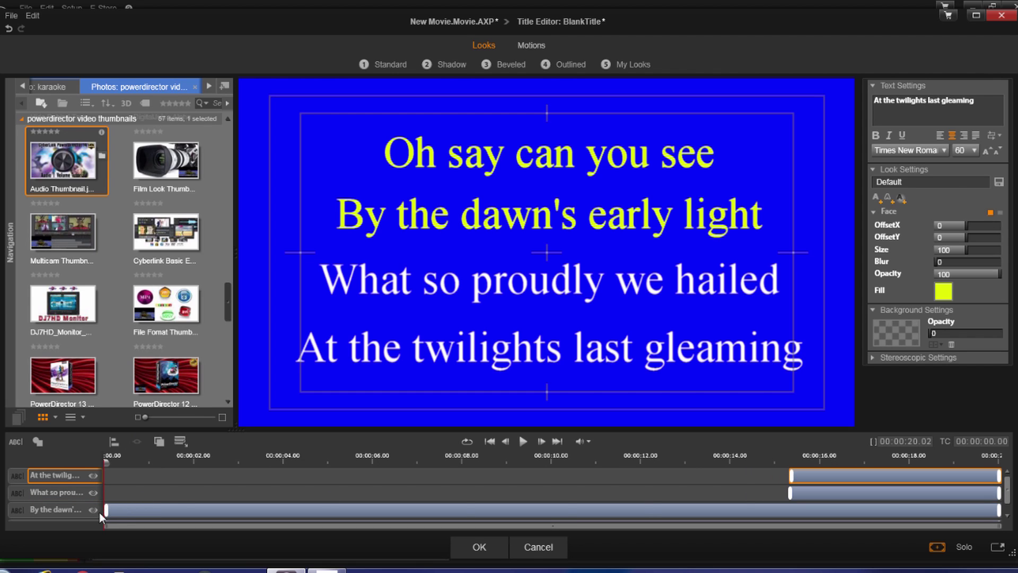
drag(105, 511, 791, 511)
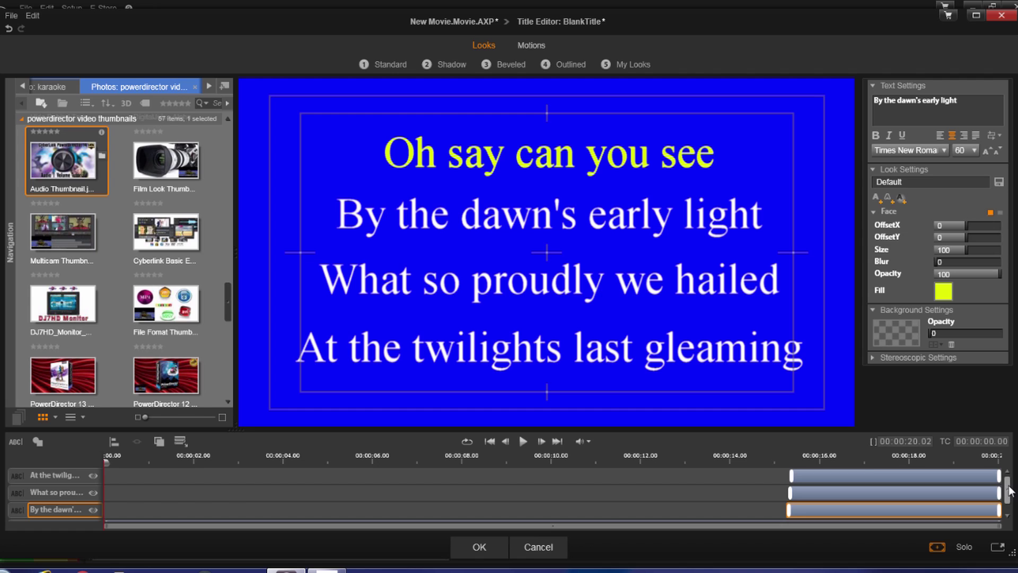
Apply the 07 - Words Fade entrance motion to the first lyric line, "Oh say can you see"
drag(1007, 498, 1008, 510)
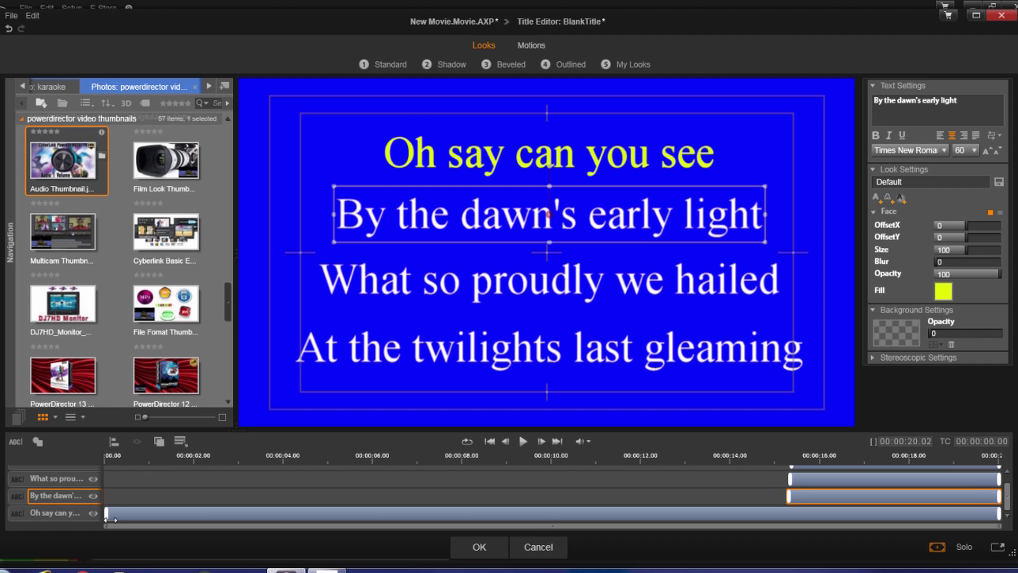
click(59, 515)
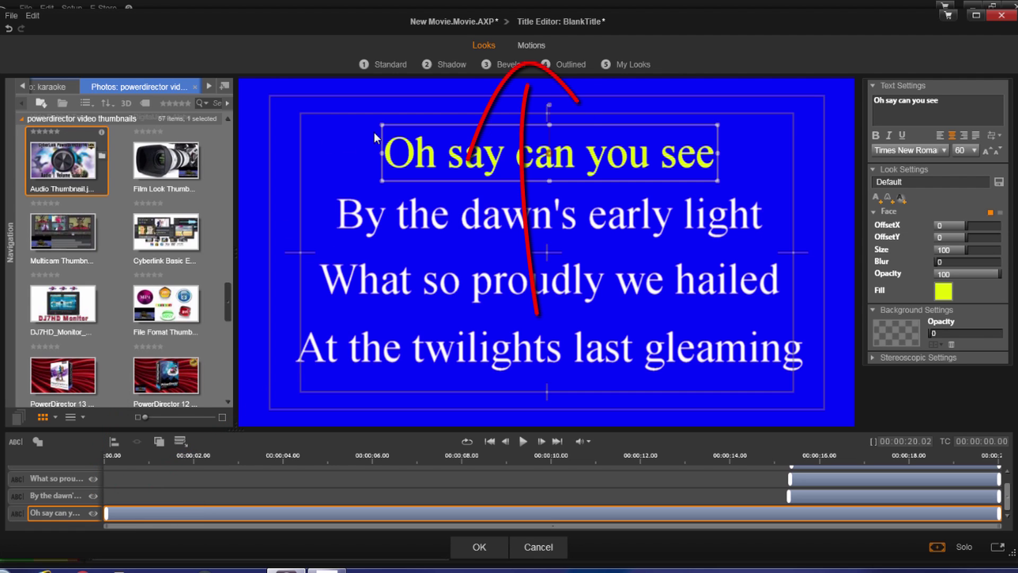
click(530, 44)
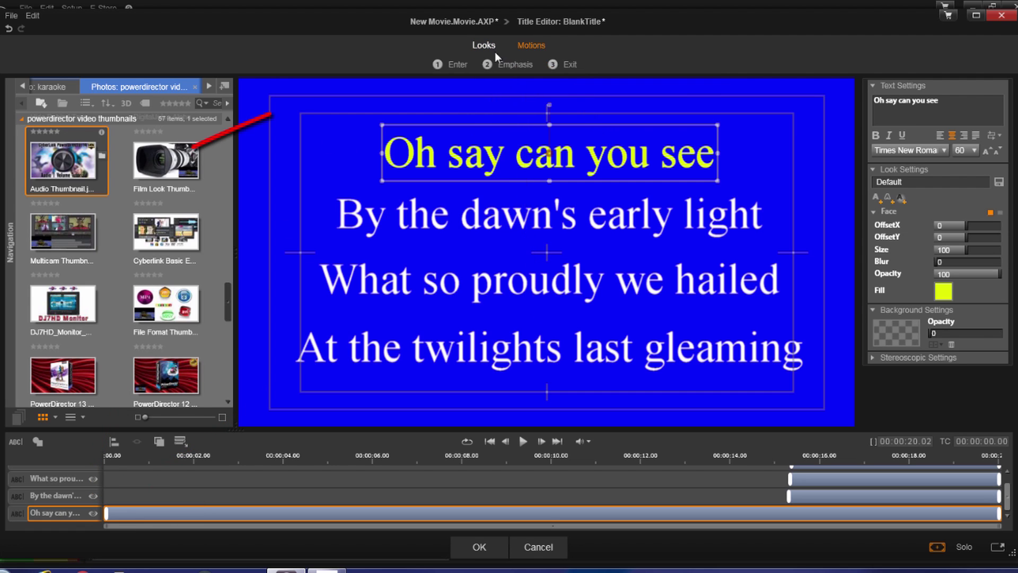
click(458, 68)
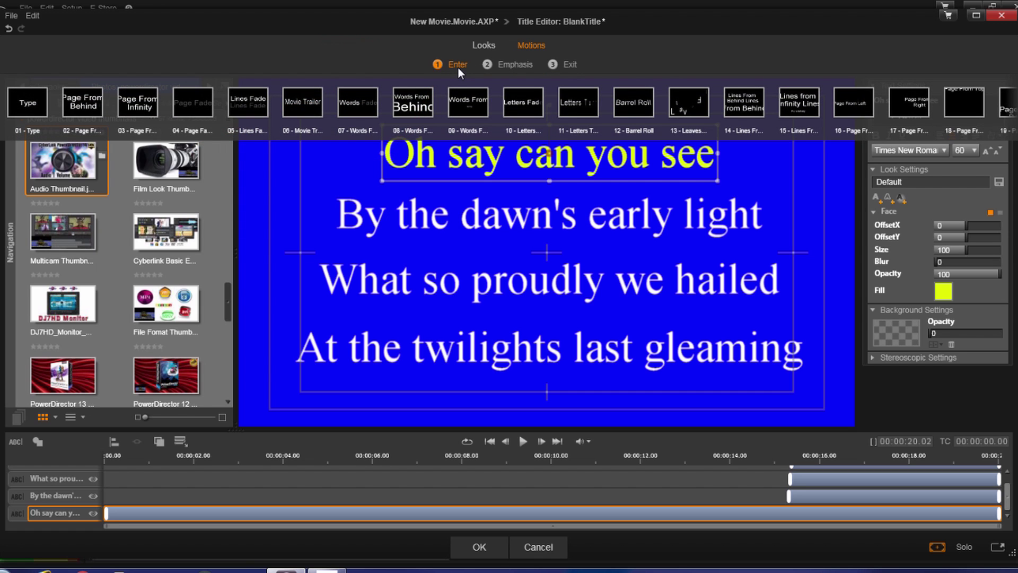
click(306, 102)
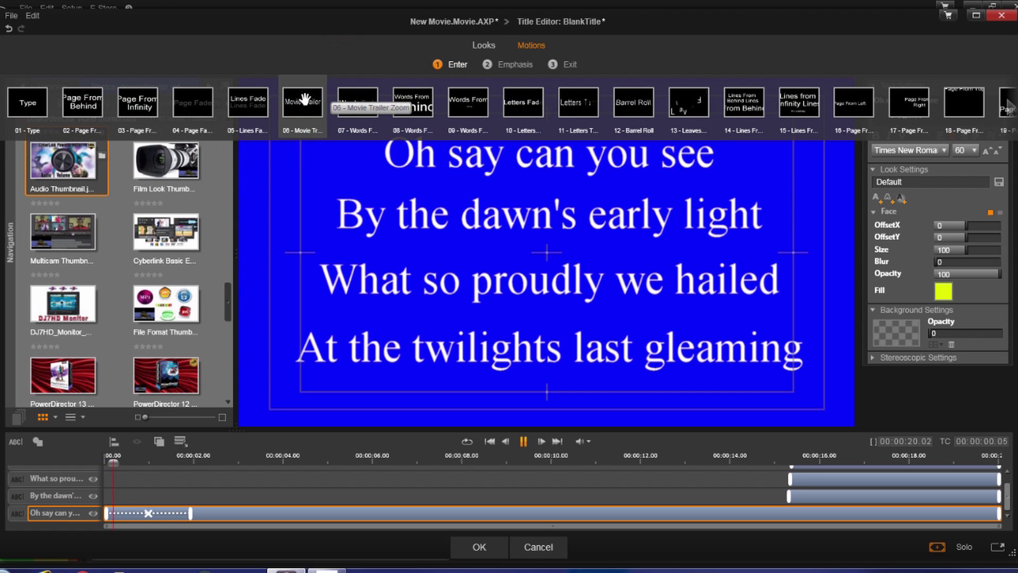
click(364, 103)
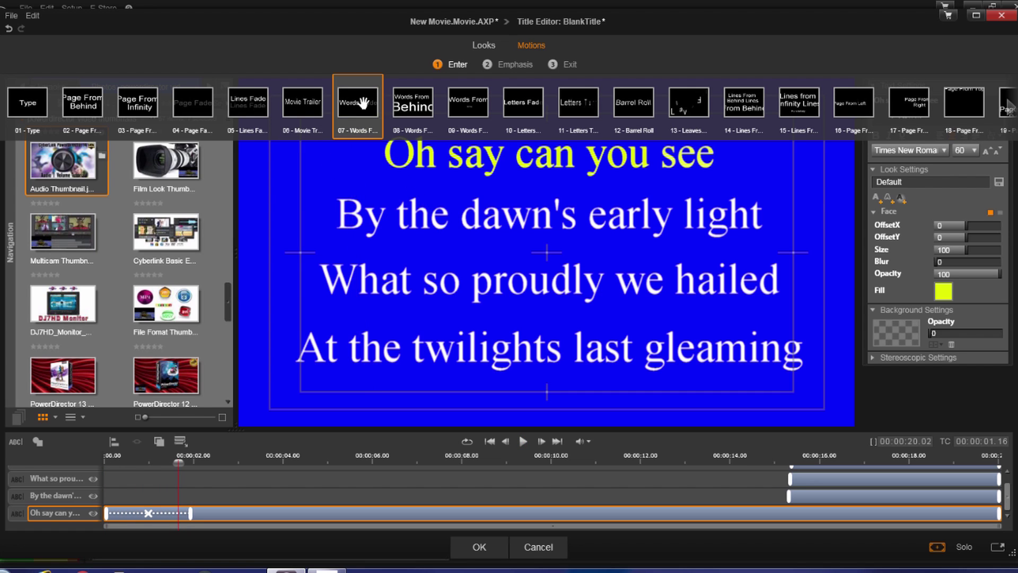
click(193, 496)
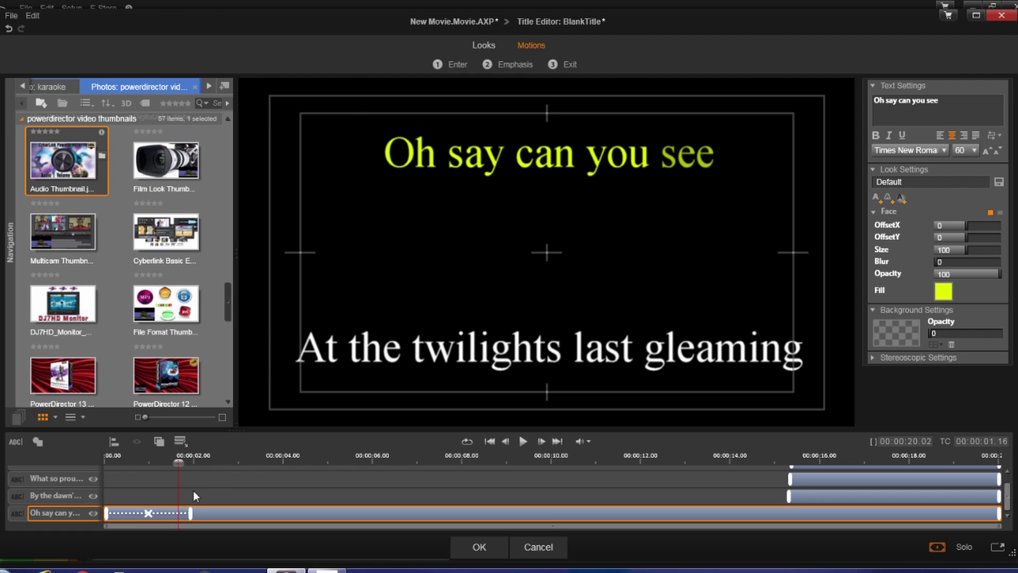
Preview the first lyric line's entrance motion from the start of the title and return the playhead to zero
drag(172, 466, 100, 469)
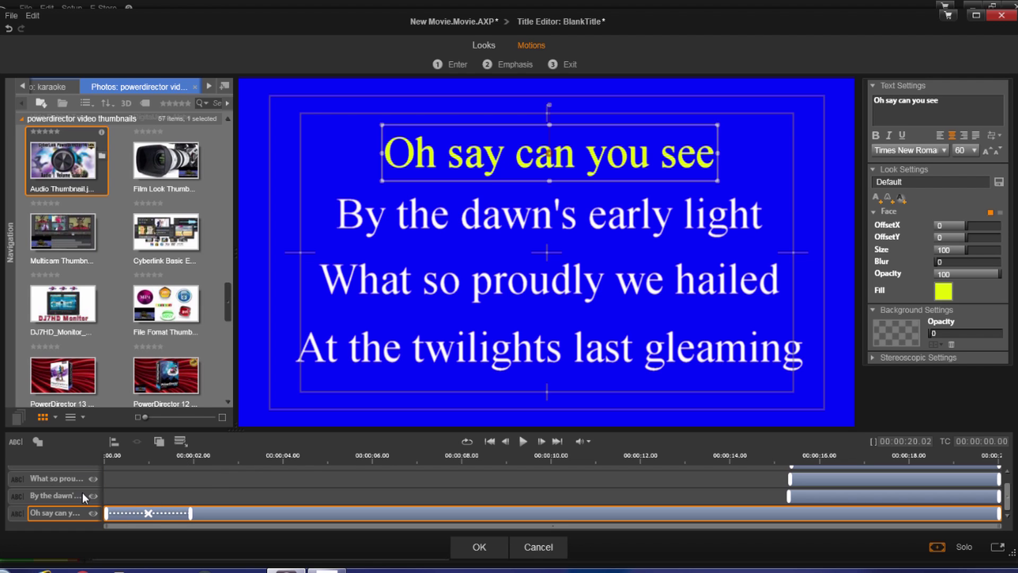
click(523, 442)
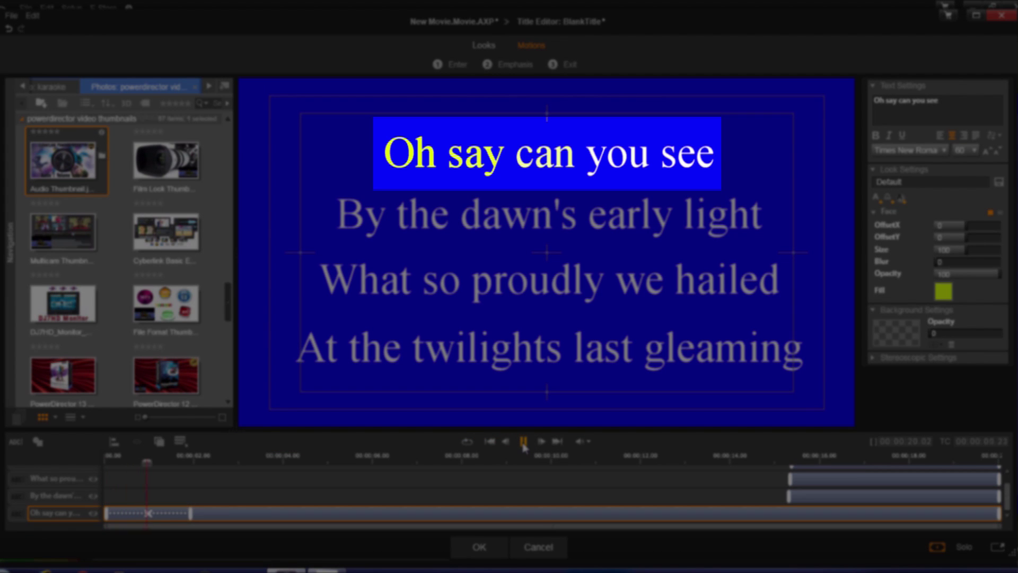
click(523, 442)
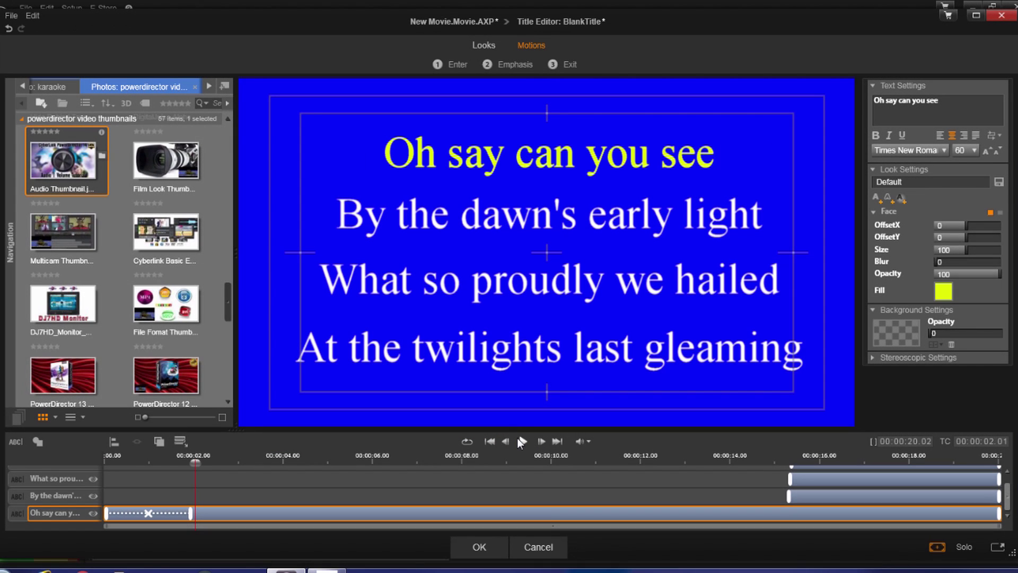
drag(196, 466, 106, 465)
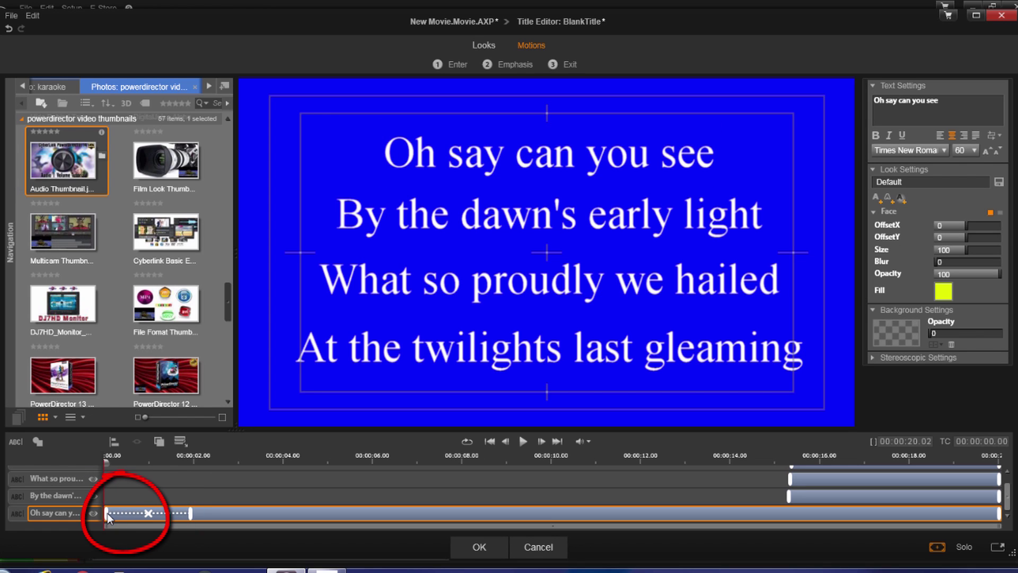
Try delaying the first lyric line's layer to about 1 second, preview it, and move its start back to zero
drag(107, 514, 150, 521)
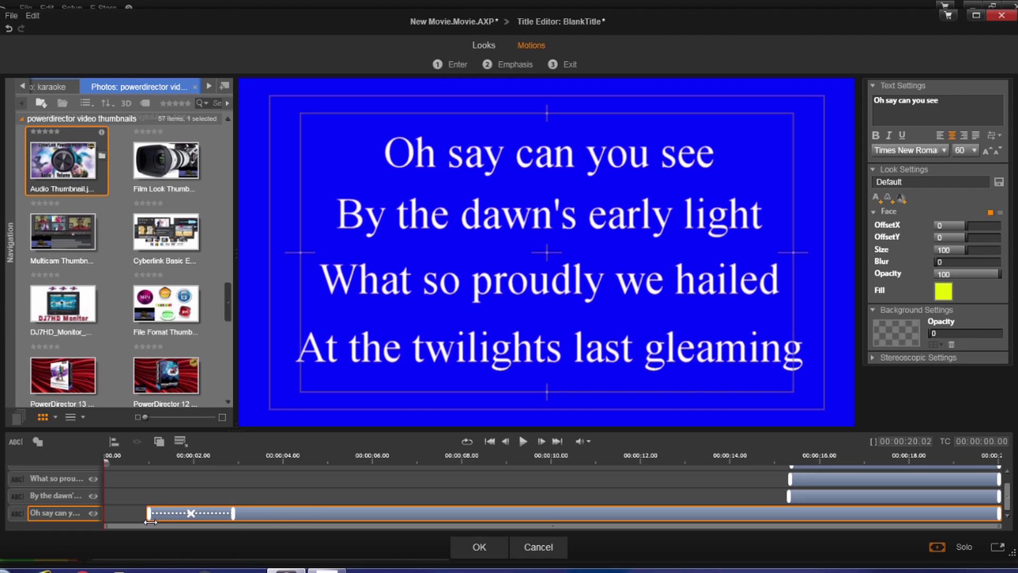
click(522, 442)
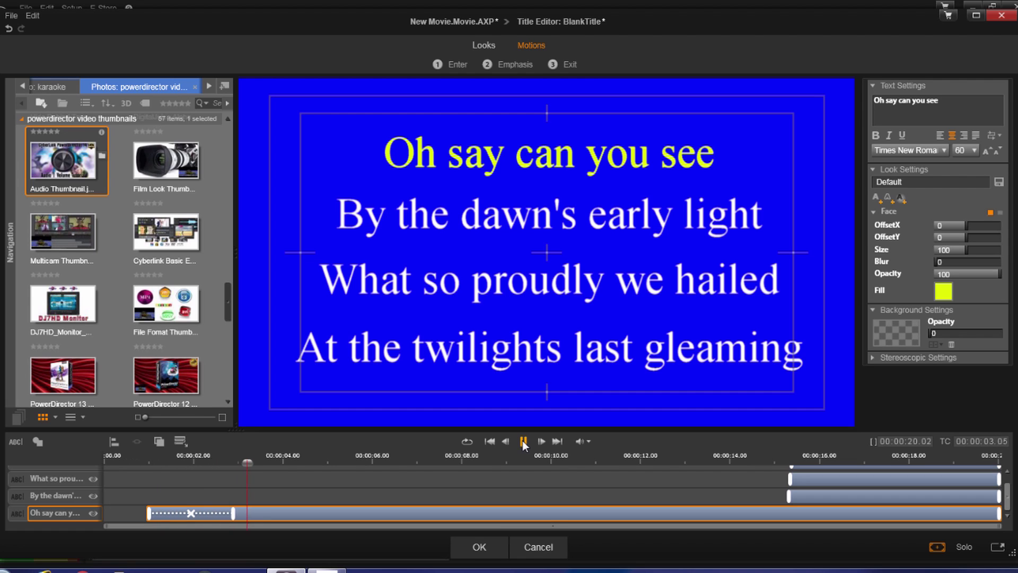
click(524, 442)
drag(154, 514, 78, 531)
drag(312, 464, 107, 462)
Try lengthening the first lyric line's entrance motion to end at about 5.3 seconds, and preview it from the start
mouse_move(196, 514)
mouse_down()
mouse_move(367, 511)
mouse_move(343, 513)
mouse_up()
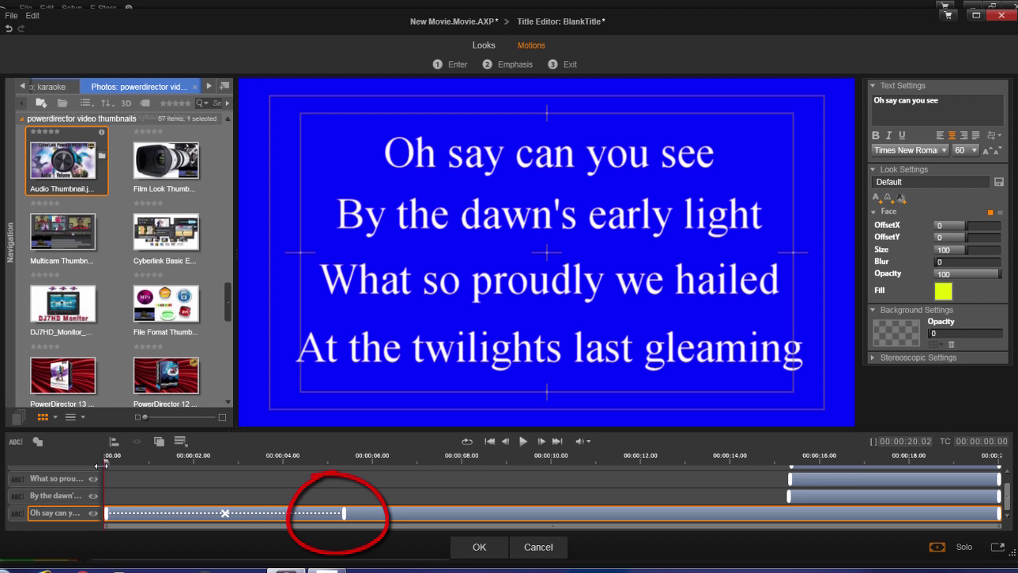
mouse_move(109, 462)
mouse_down()
mouse_move(296, 474)
mouse_move(67, 482)
mouse_up()
click(522, 442)
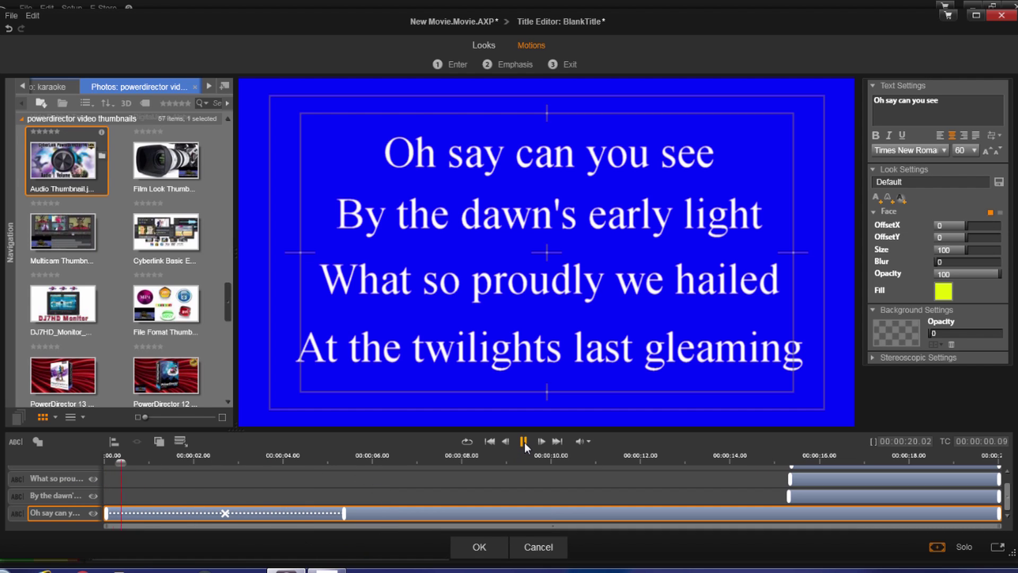
click(524, 442)
Shorten the first lyric line's entrance motion to end at about 2.7 seconds and preview it from the start
drag(344, 513, 227, 512)
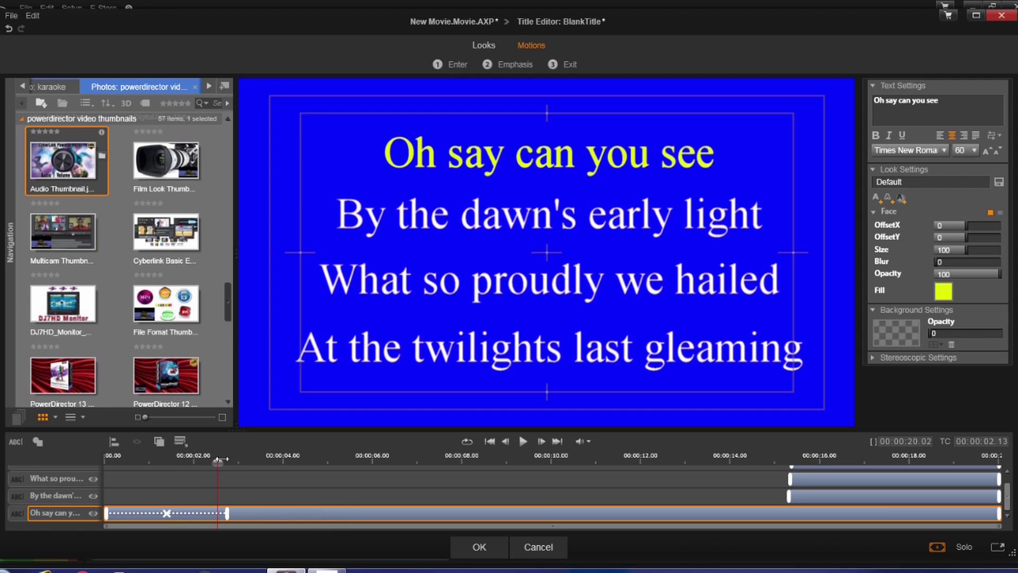
drag(219, 461, 105, 462)
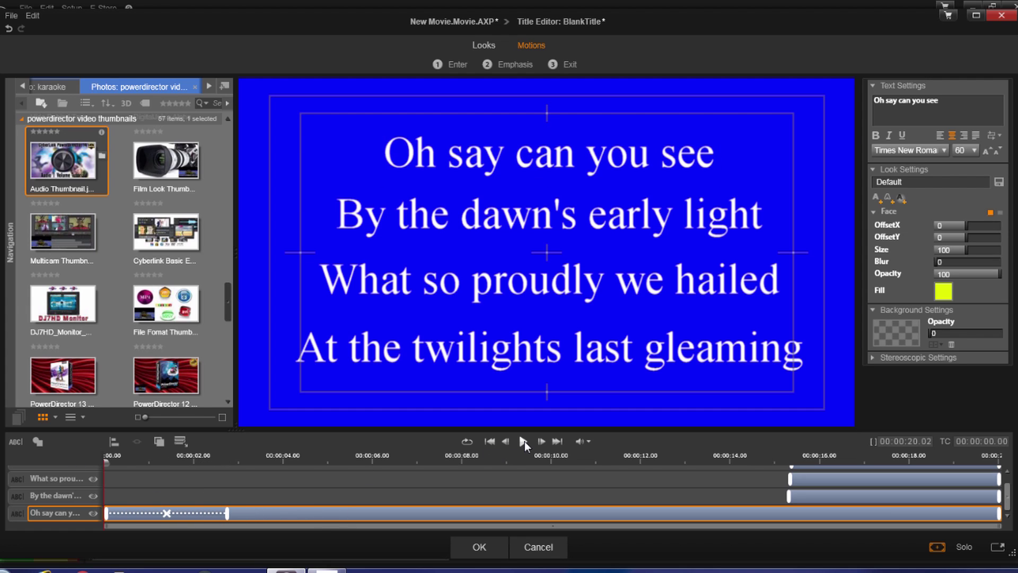
click(523, 442)
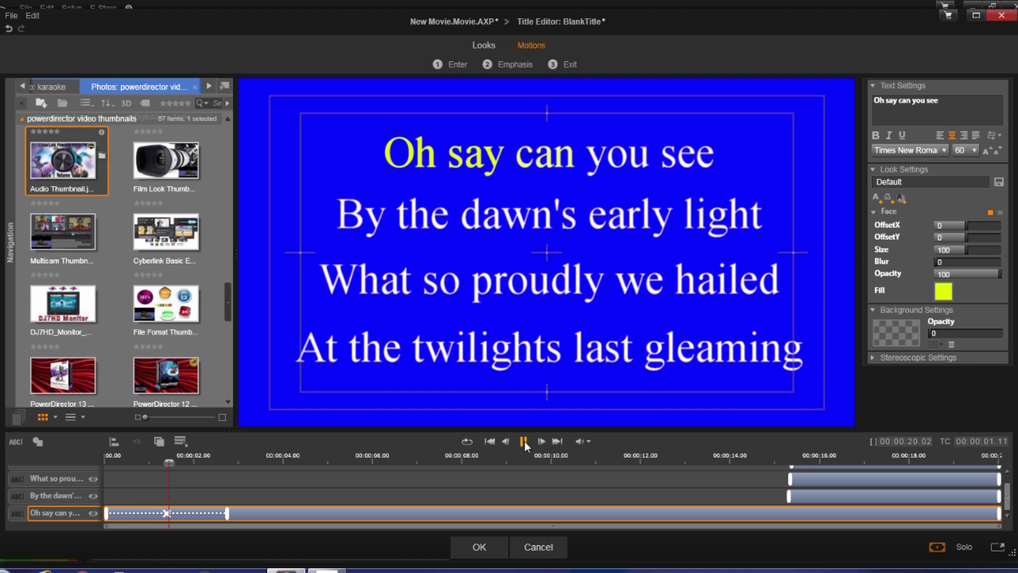
click(524, 442)
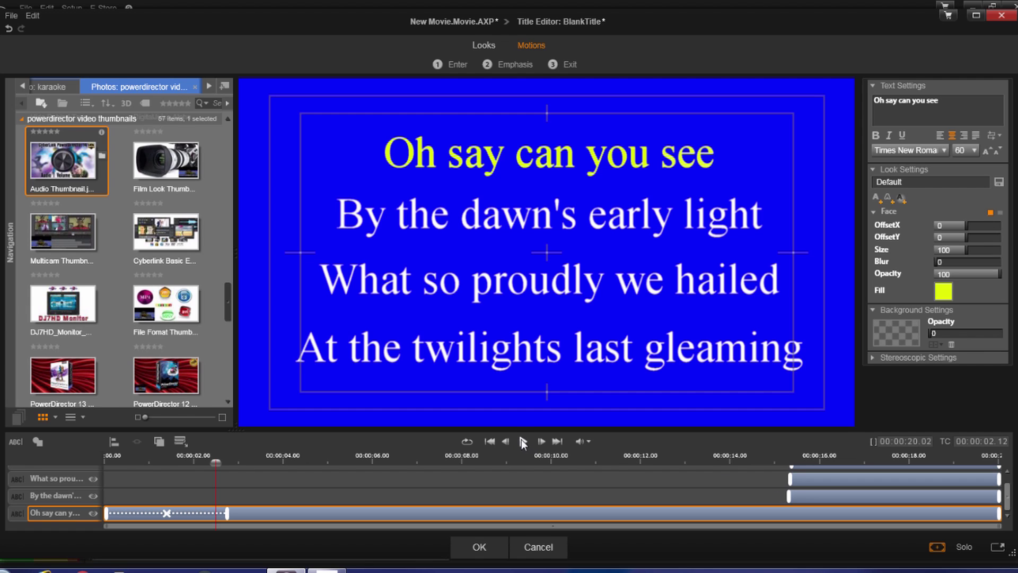
Extend the second lyric line's layer so that it starts at the playhead, at about 3.5 seconds
click(523, 442)
click(523, 442)
drag(790, 495, 266, 501)
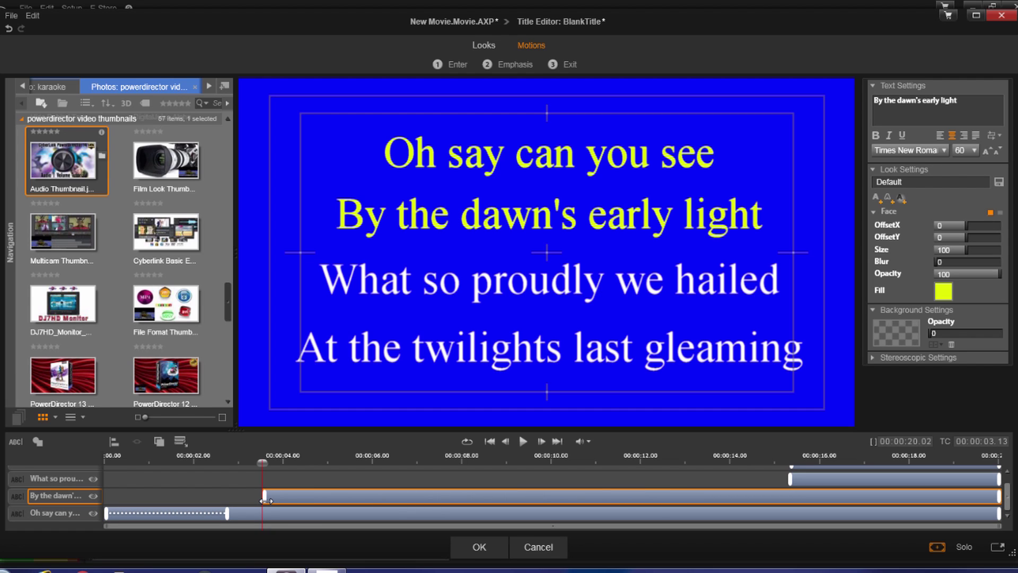
drag(263, 500, 263, 500)
Apply the 07 - Words Fade entrance motion to the second lyric line, "By the dawn's early light"
click(59, 499)
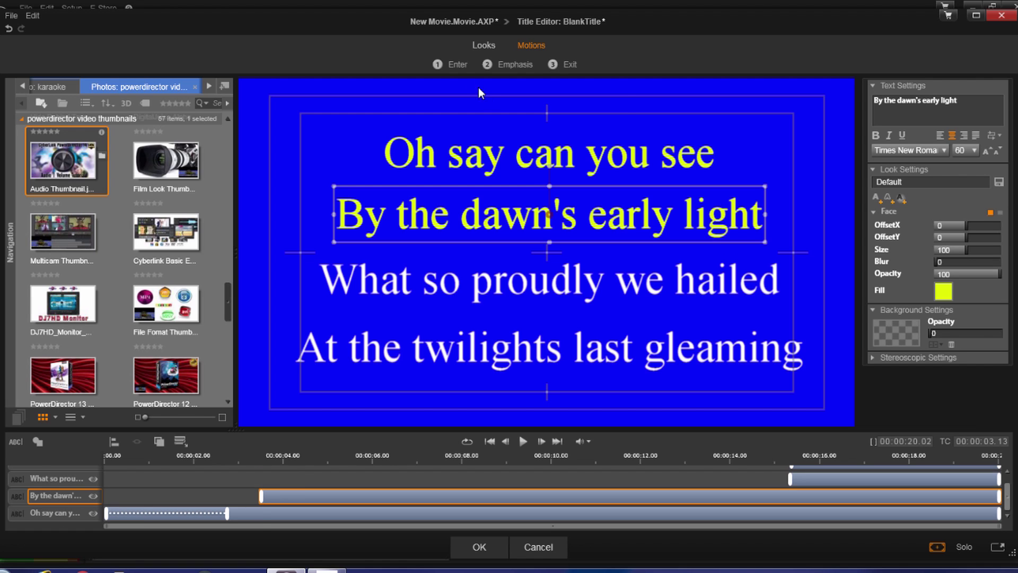
click(456, 63)
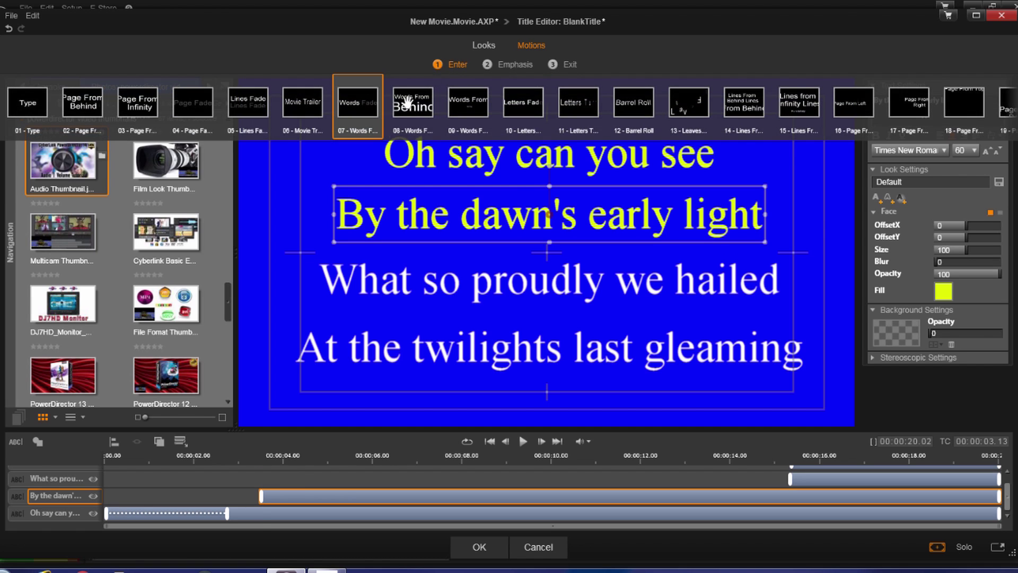
click(360, 106)
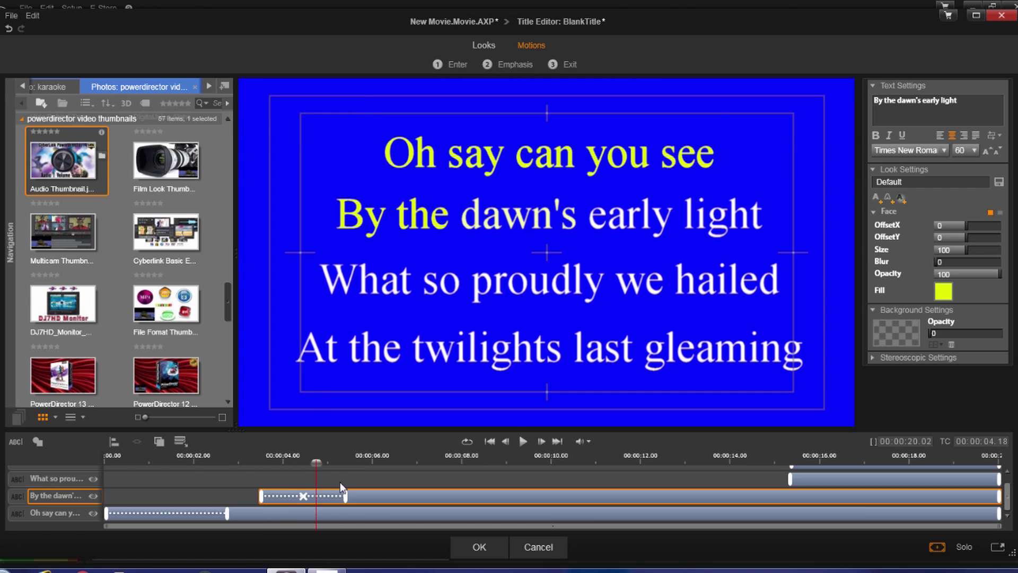
Try lengthening the second lyric line's entrance motion to end at about 8.3 seconds, and scrub through it
drag(345, 497, 475, 504)
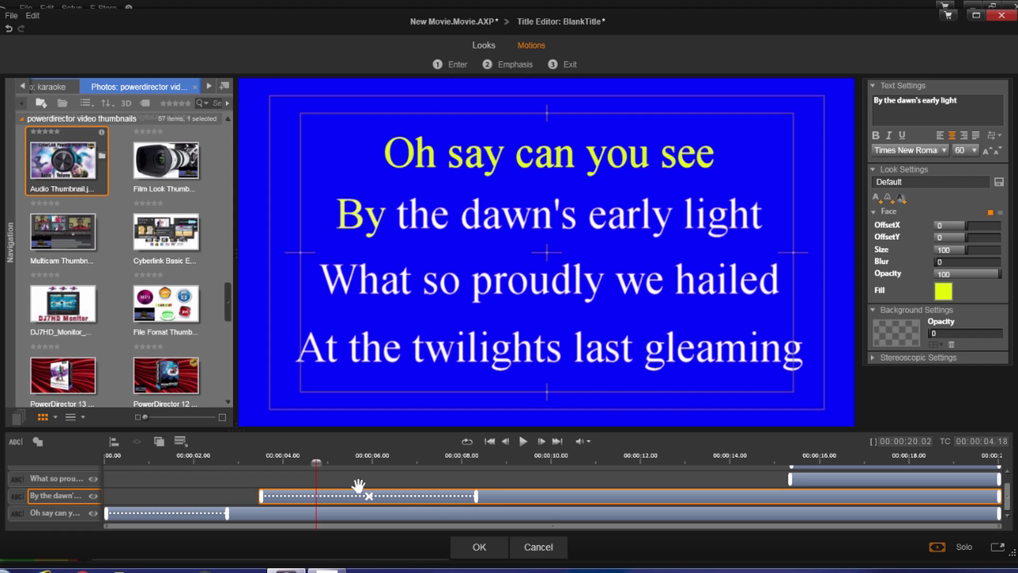
drag(372, 464, 407, 475)
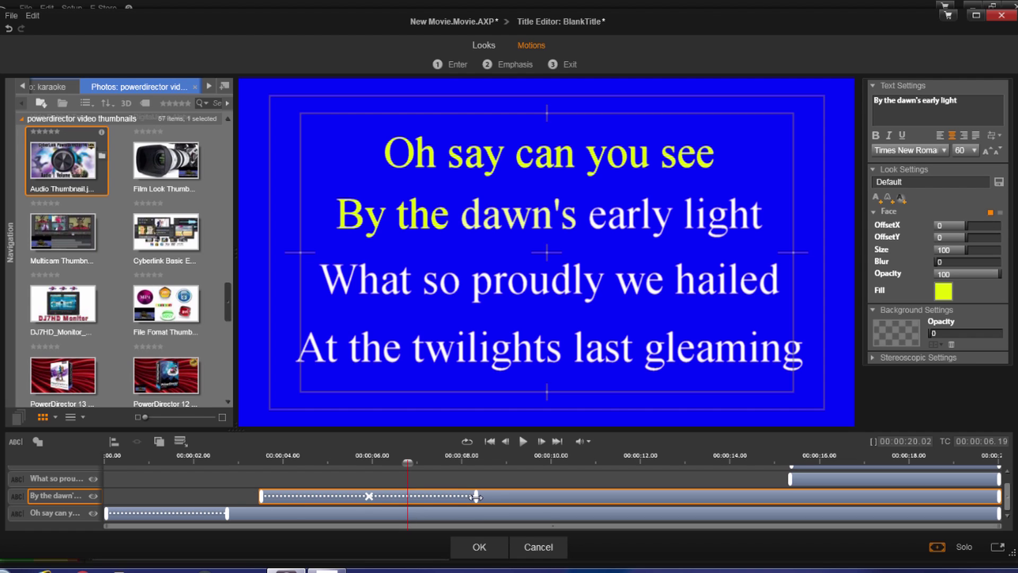
click(446, 236)
click(408, 475)
drag(404, 479, 265, 475)
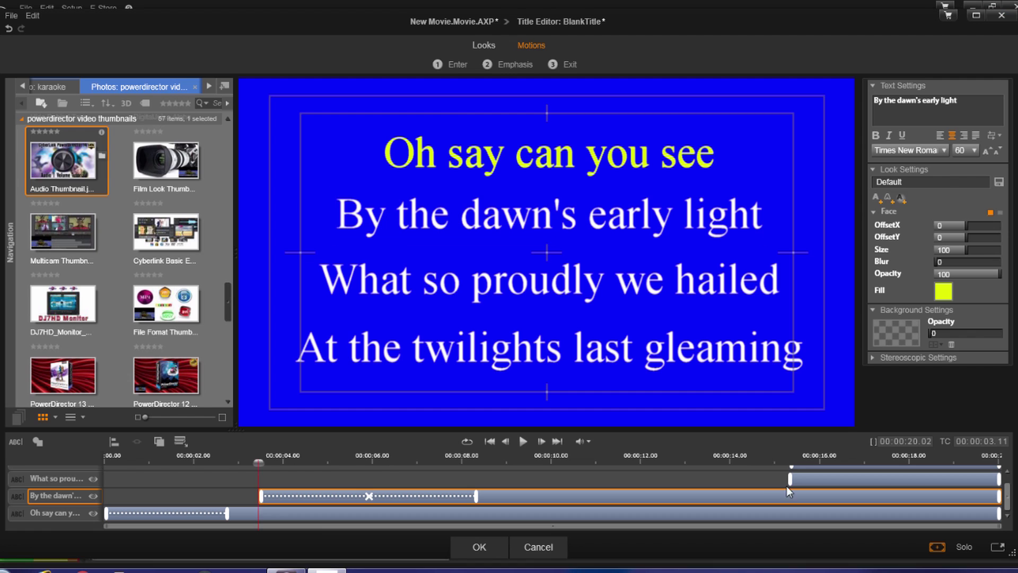
Extend the third lyric line's layer to start at about 8.9 seconds and preview the lyric timing
drag(790, 479, 501, 479)
click(523, 441)
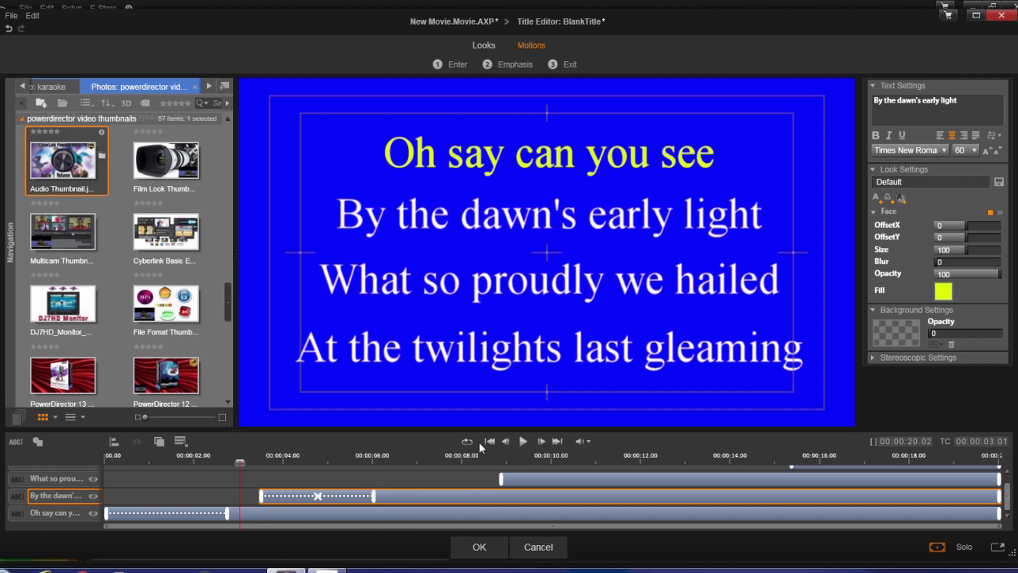
click(522, 442)
click(523, 441)
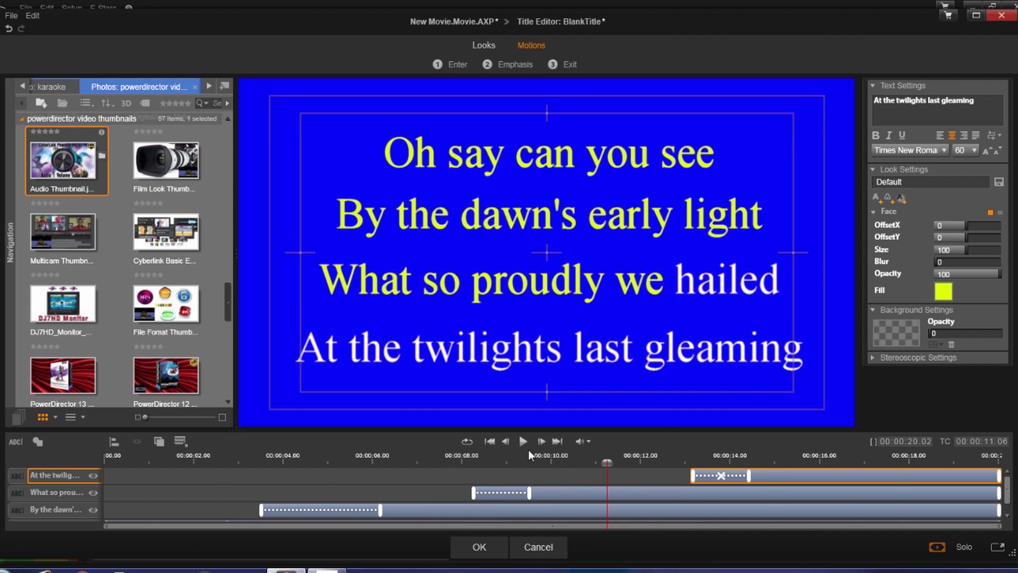
Preview the remaining lyric lines, accept the title edits, and play the layered titles on the movie timeline
click(523, 441)
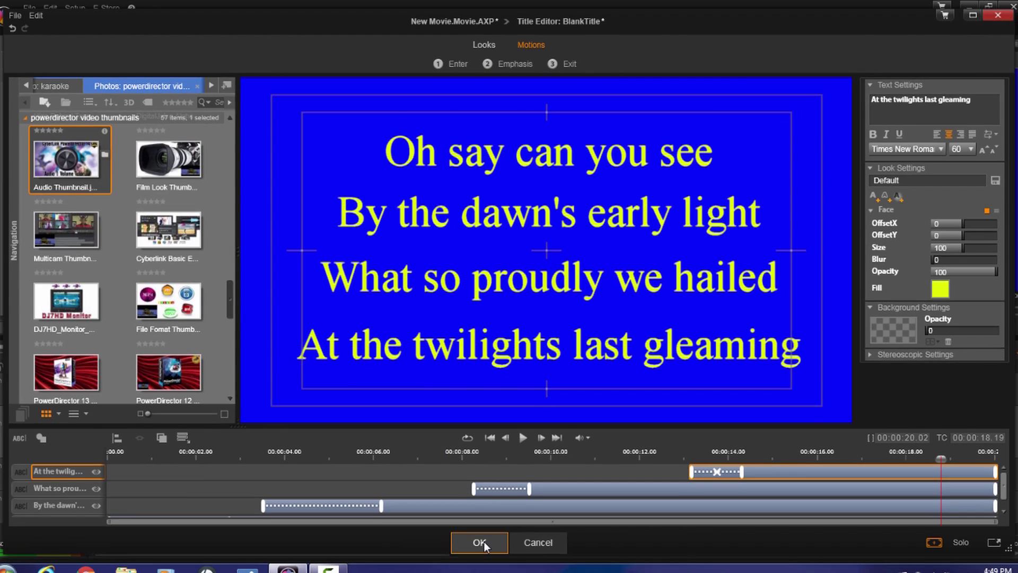
click(483, 542)
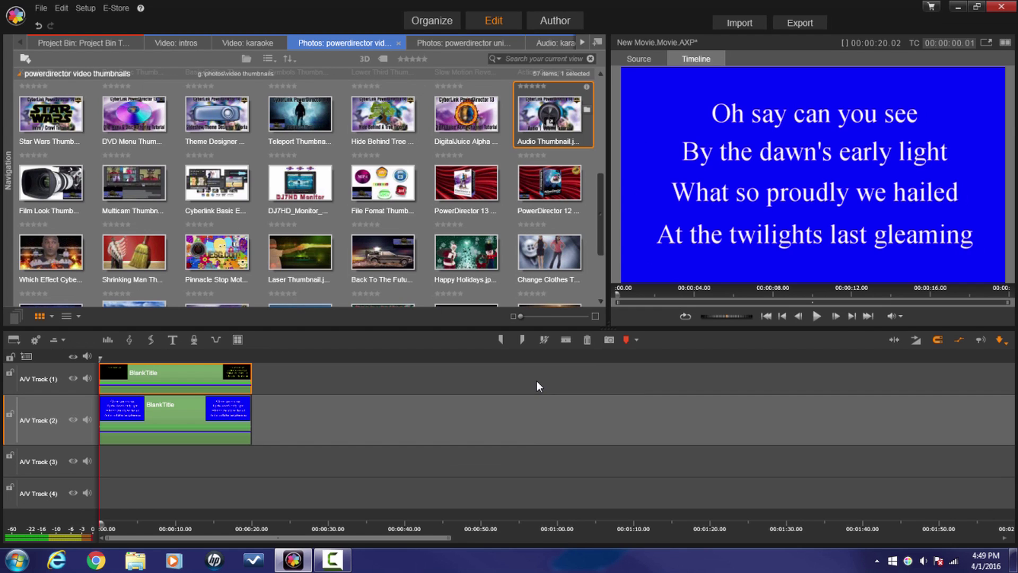
click(817, 317)
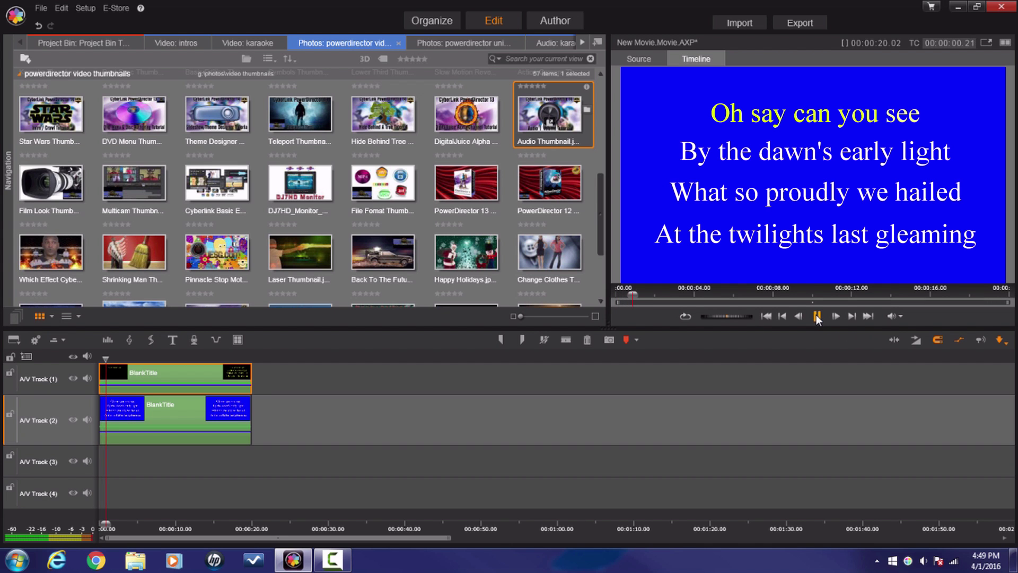